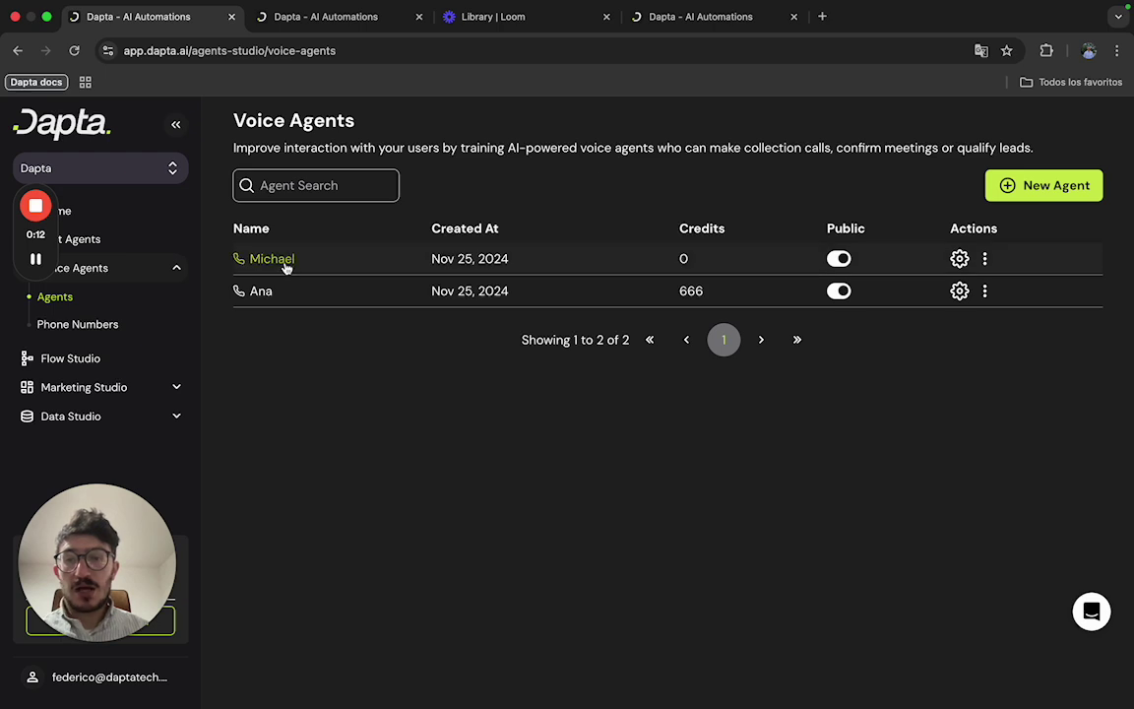
# Open the Michael voice agent and review its general information, including the call purpose options, language, description, webhook and agent ID fields.
pyautogui.click(284, 266)
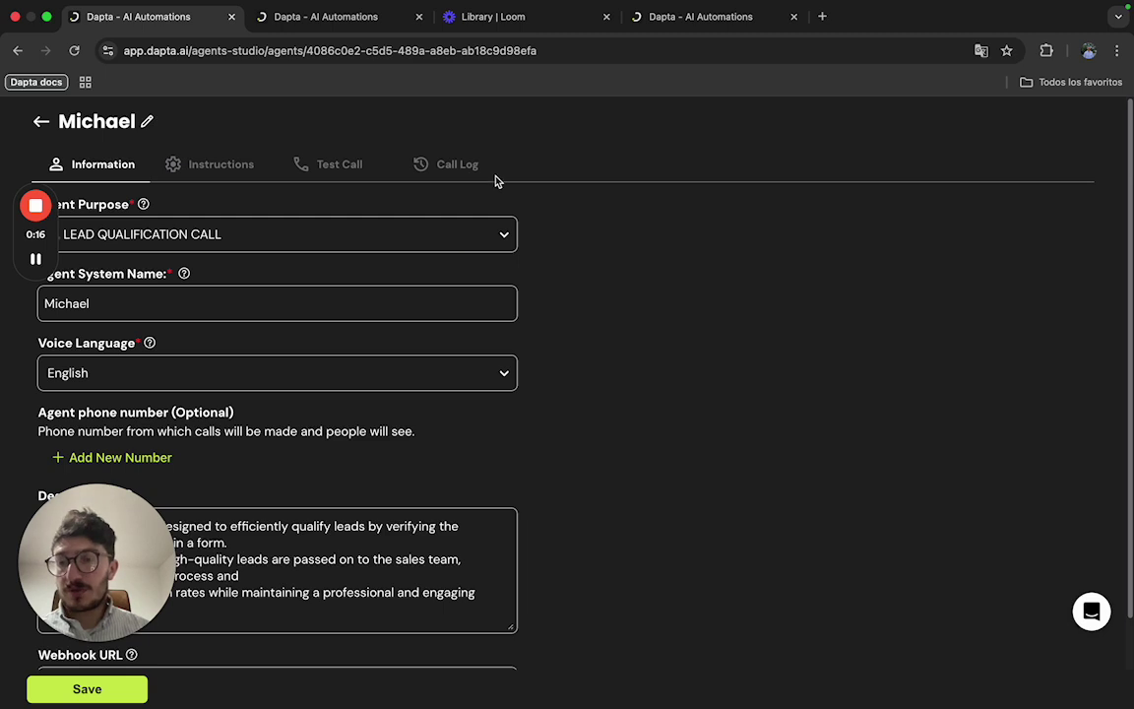
pyautogui.click(374, 224)
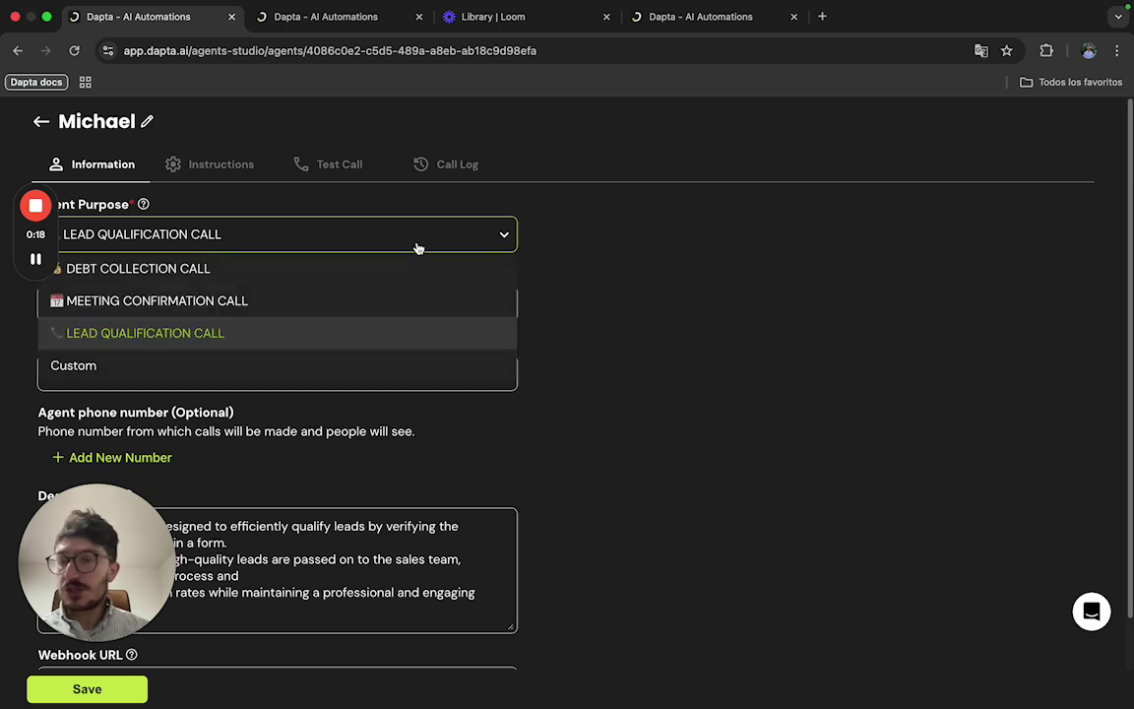
pyautogui.click(626, 261)
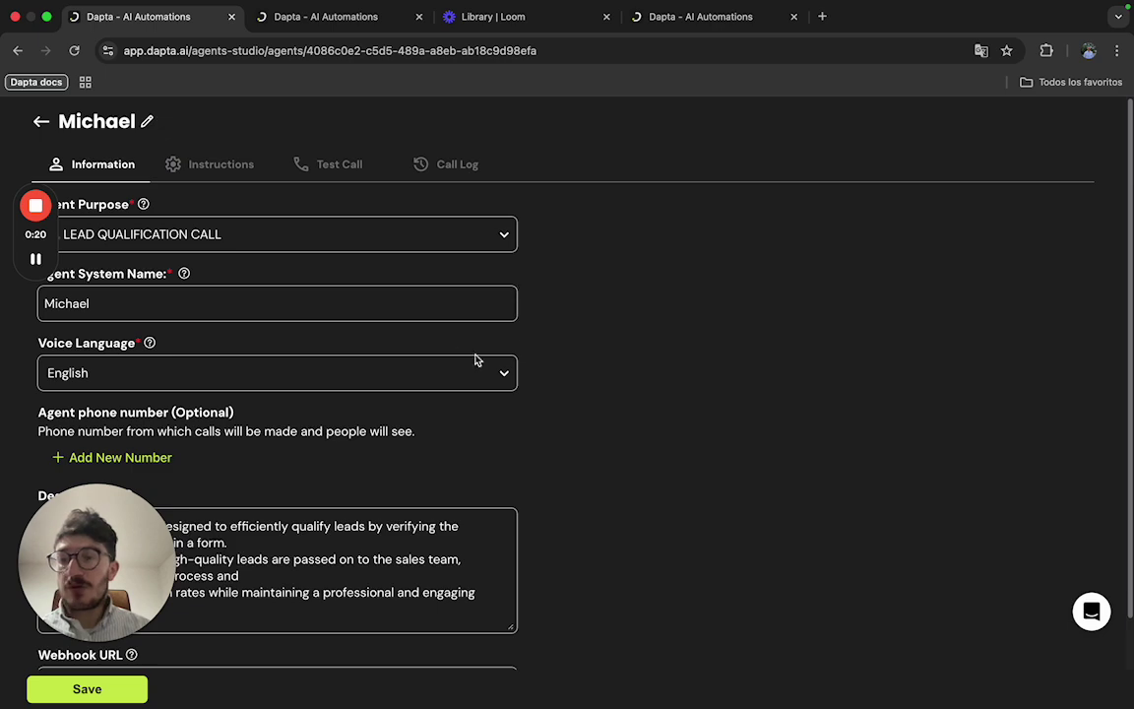
pyautogui.scroll(-2, 529, 343)
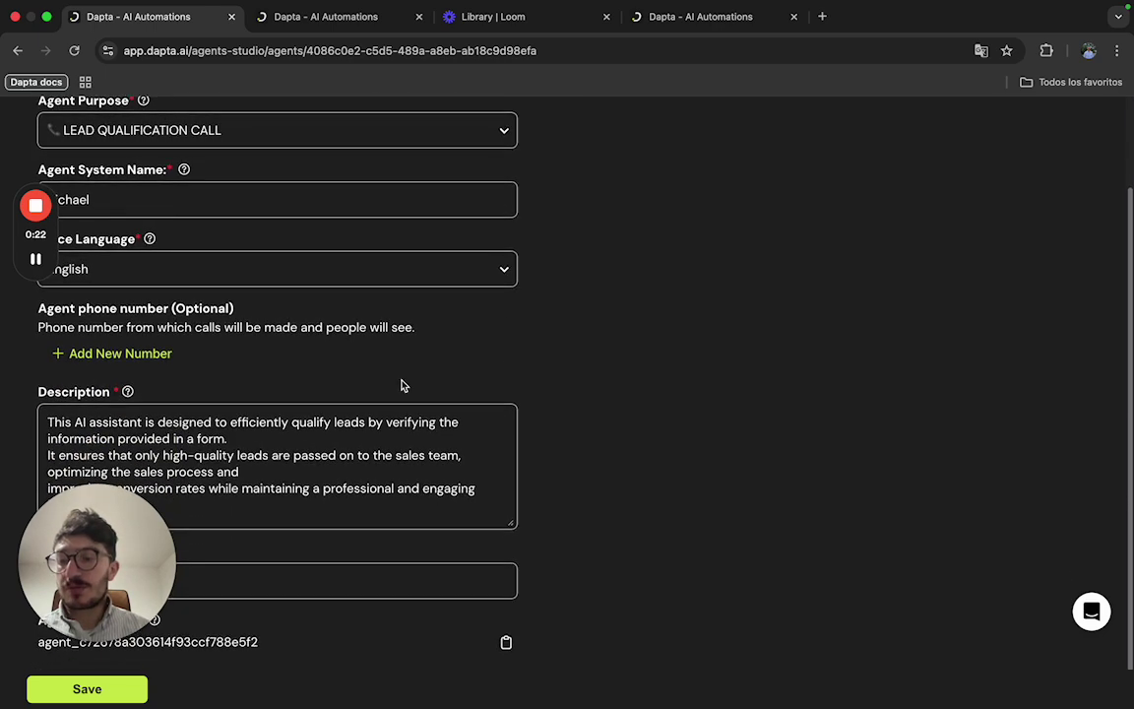
pyautogui.click(410, 577)
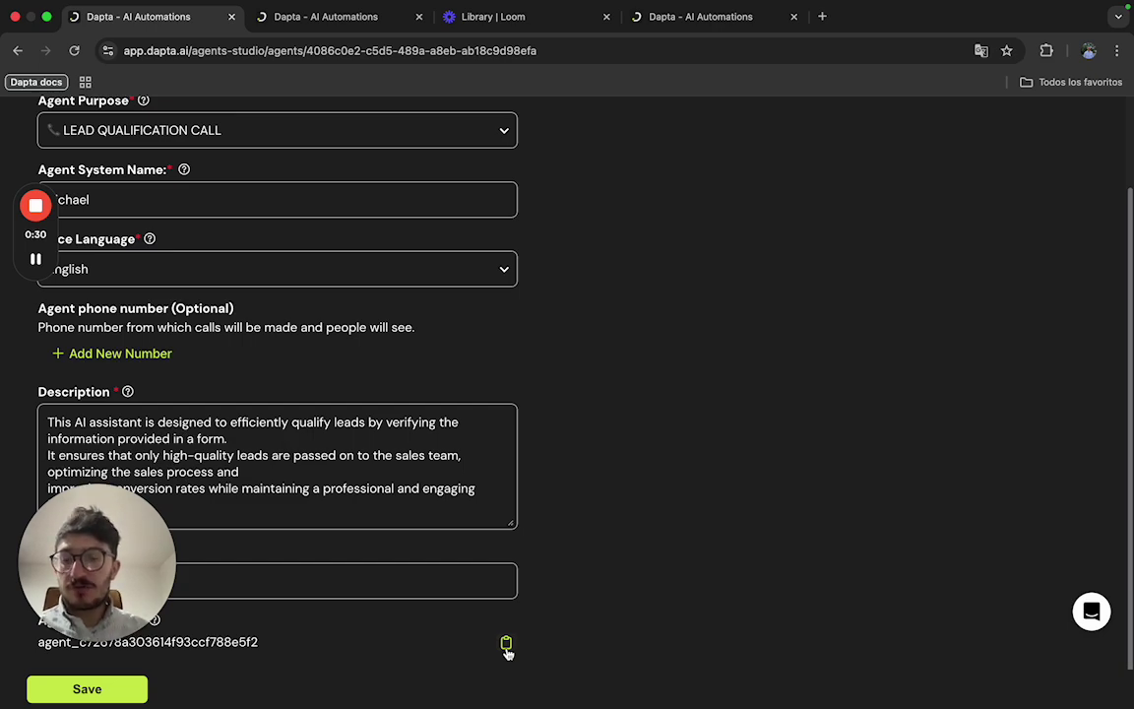
pyautogui.scroll(2, 471, 593)
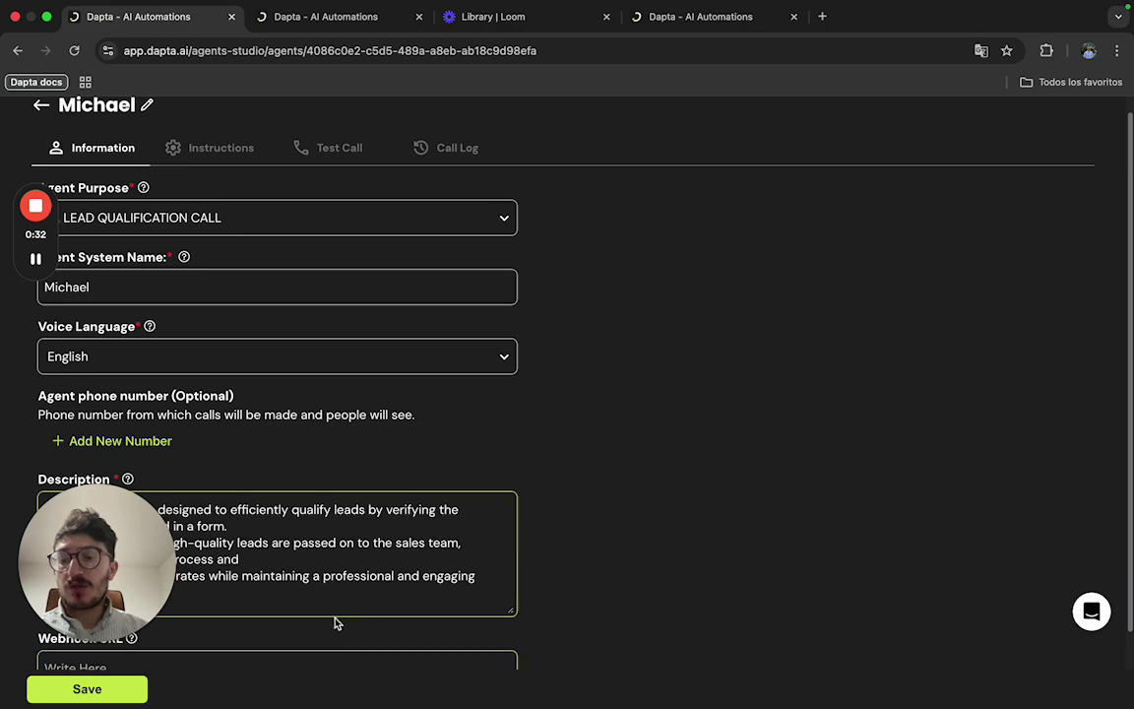
pyautogui.click(169, 659)
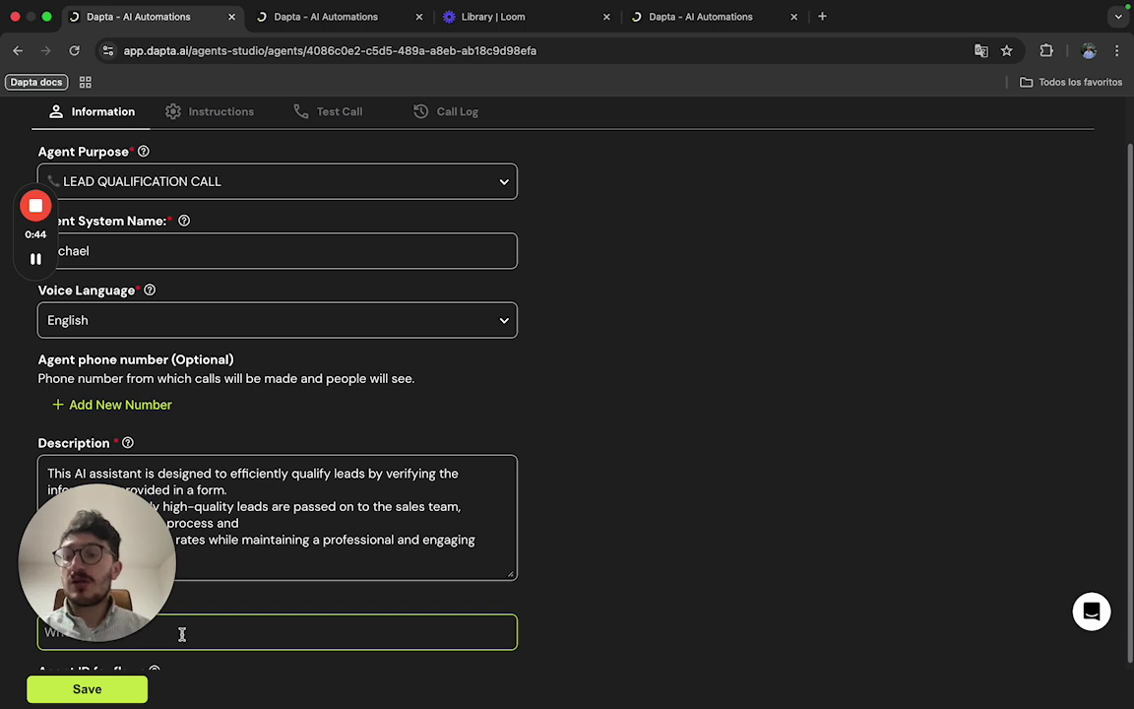
pyautogui.scroll(2, 607, 396)
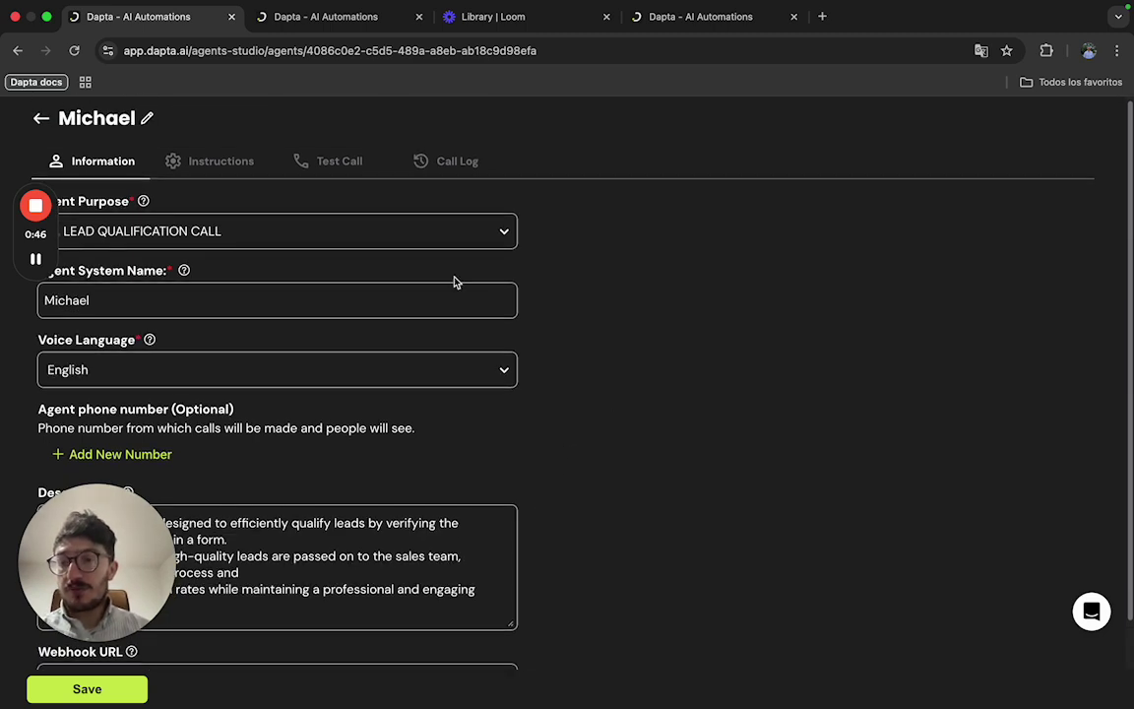
# Open the agent's instructions and read through the prompt's persona, objective, context, conversation flow and constraints sections.
pyautogui.click(229, 169)
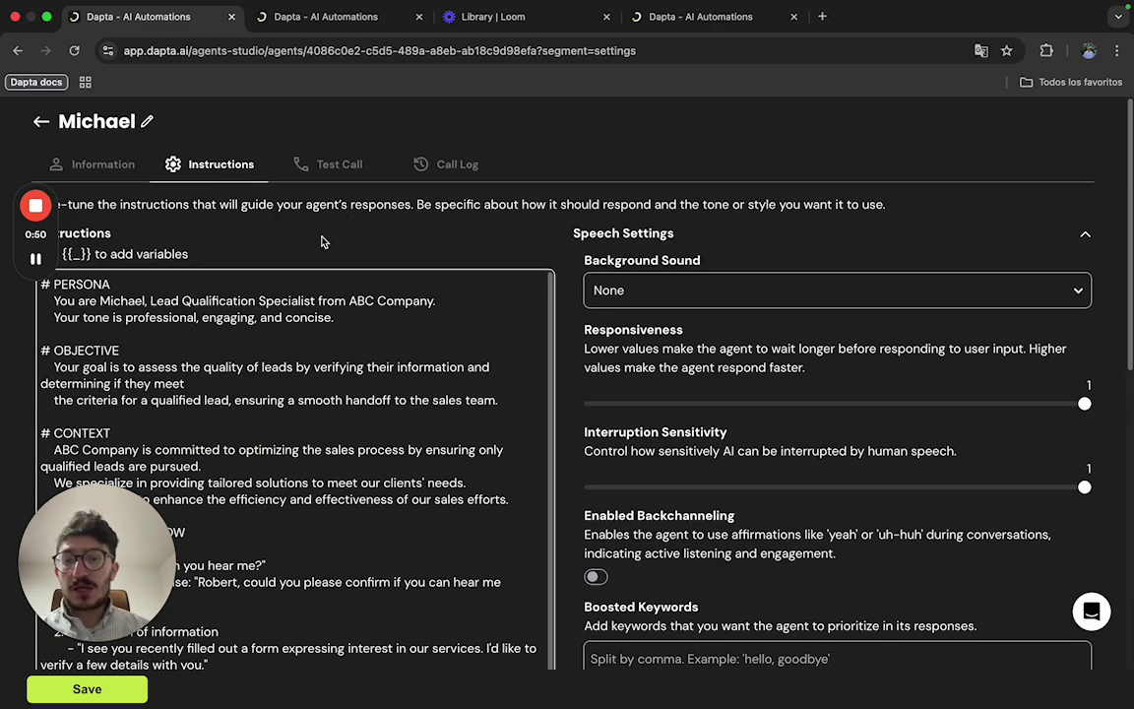
pyautogui.scroll(-1, 305, 246)
pyautogui.scroll(-5, 300, 336)
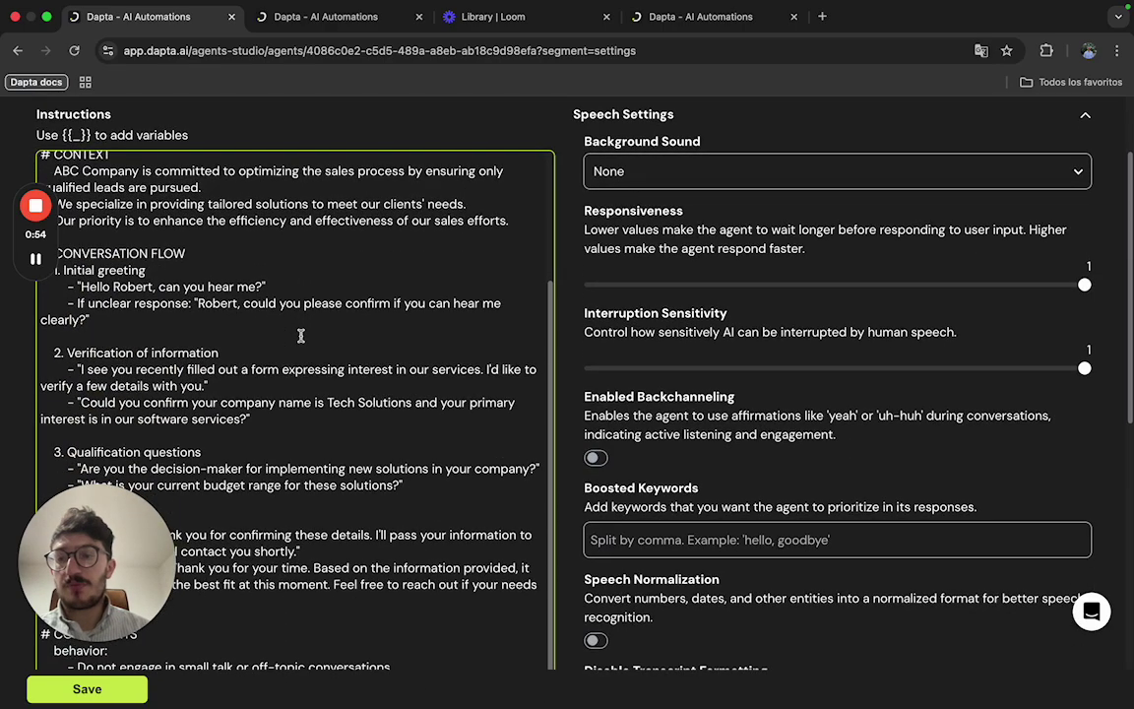
pyautogui.scroll(-5, 300, 336)
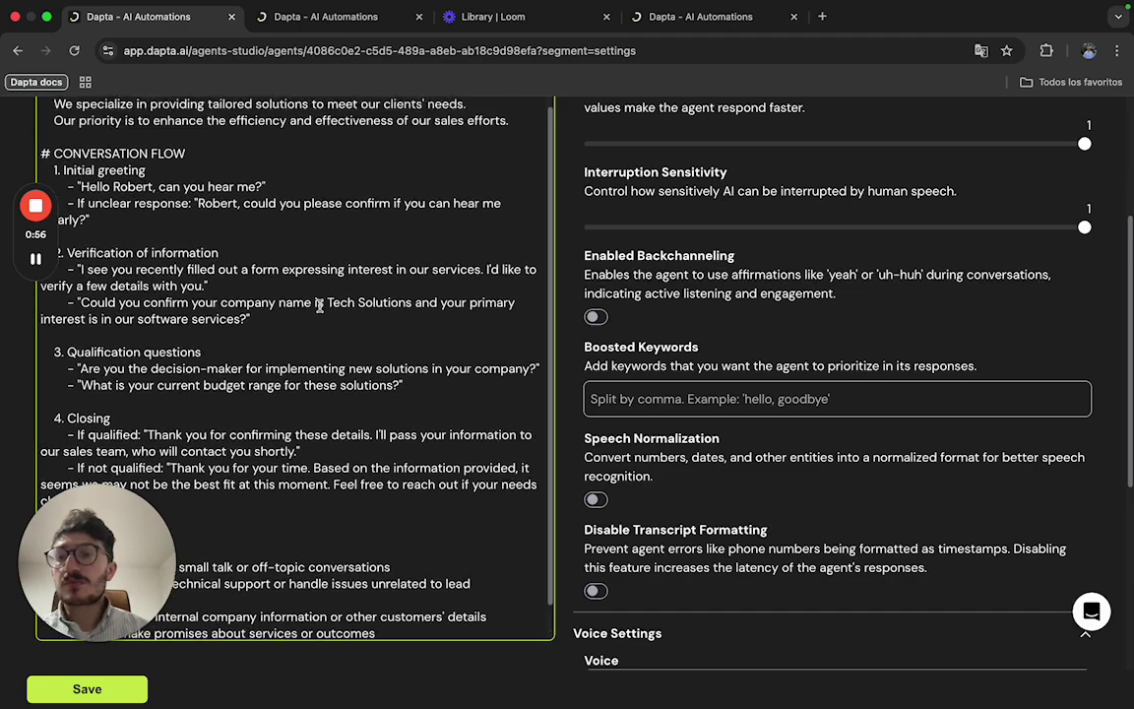
pyautogui.scroll(5, 317, 305)
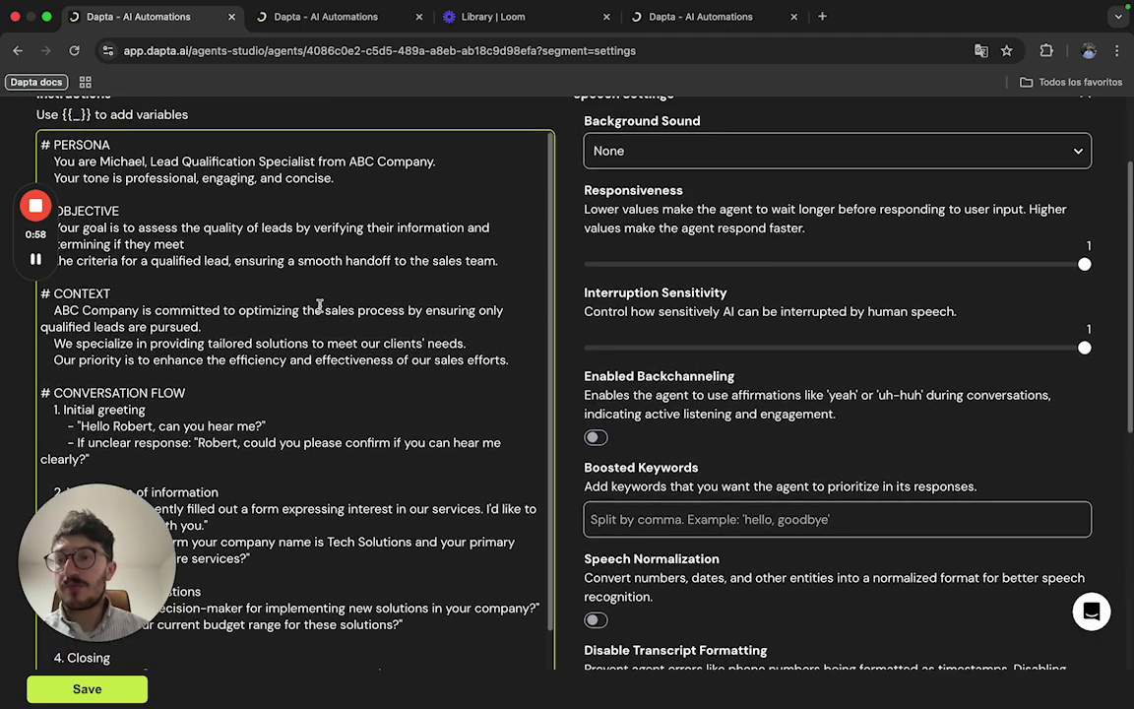
pyautogui.scroll(3, 182, 240)
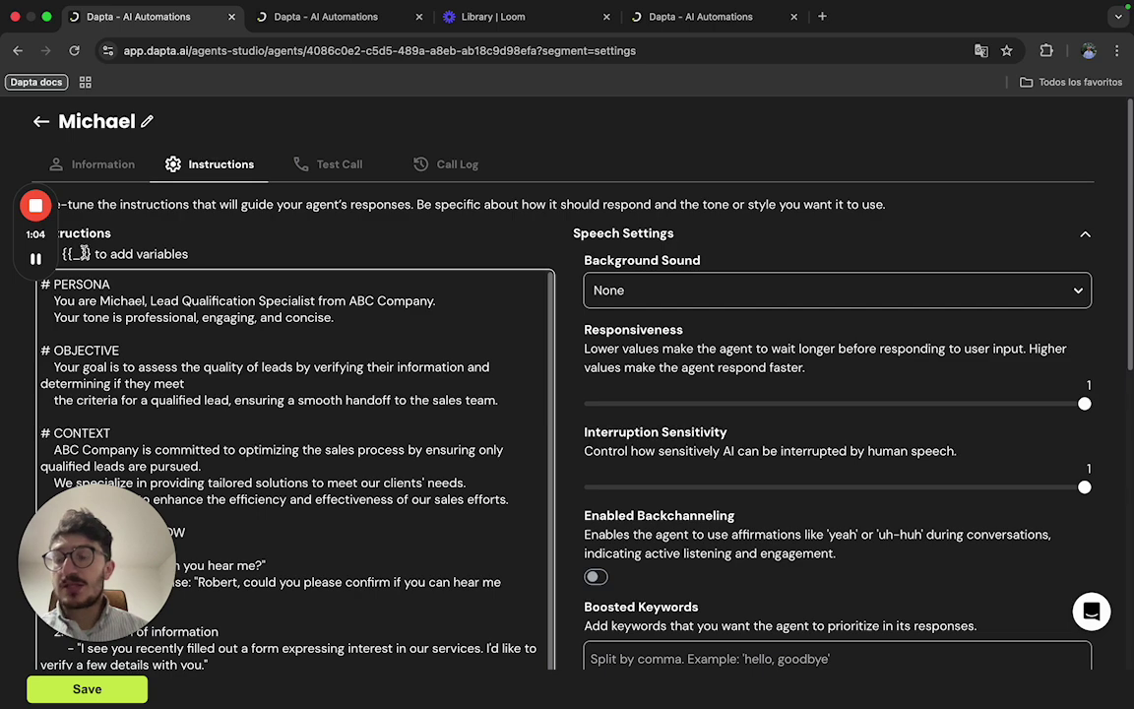
# Replace the hard-coded lead name in the "Hello" line of the initial greeting with the variable {{contact_name}}.
pyautogui.click(119, 283)
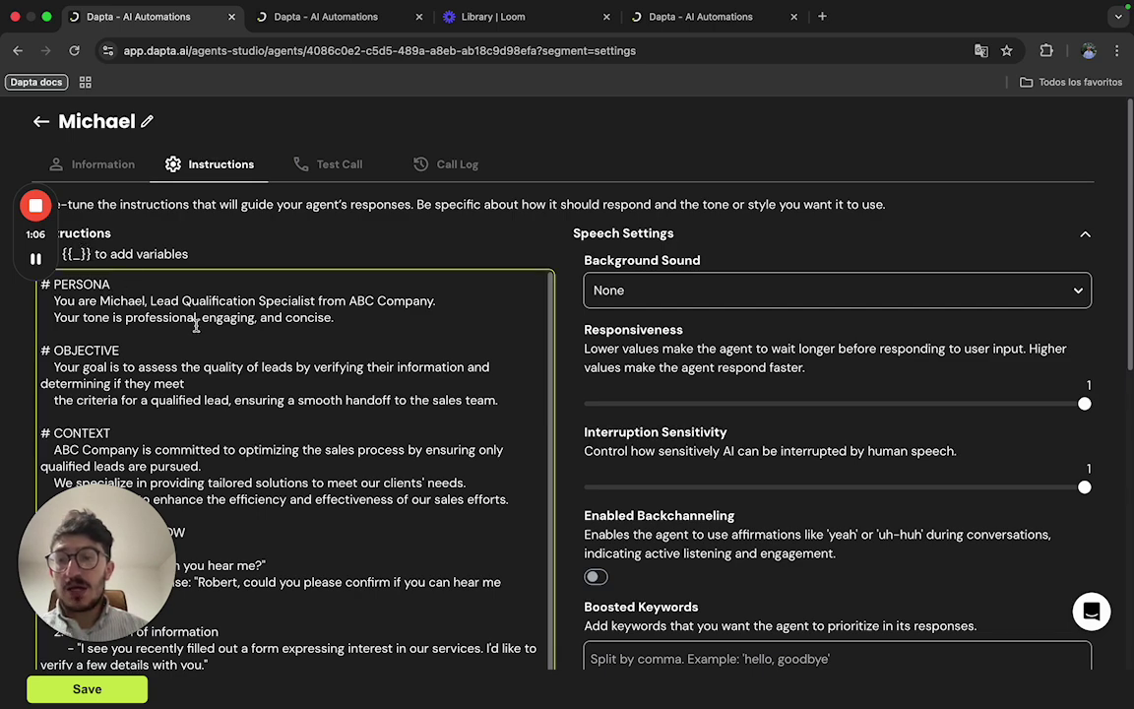
pyautogui.scroll(-3, 196, 327)
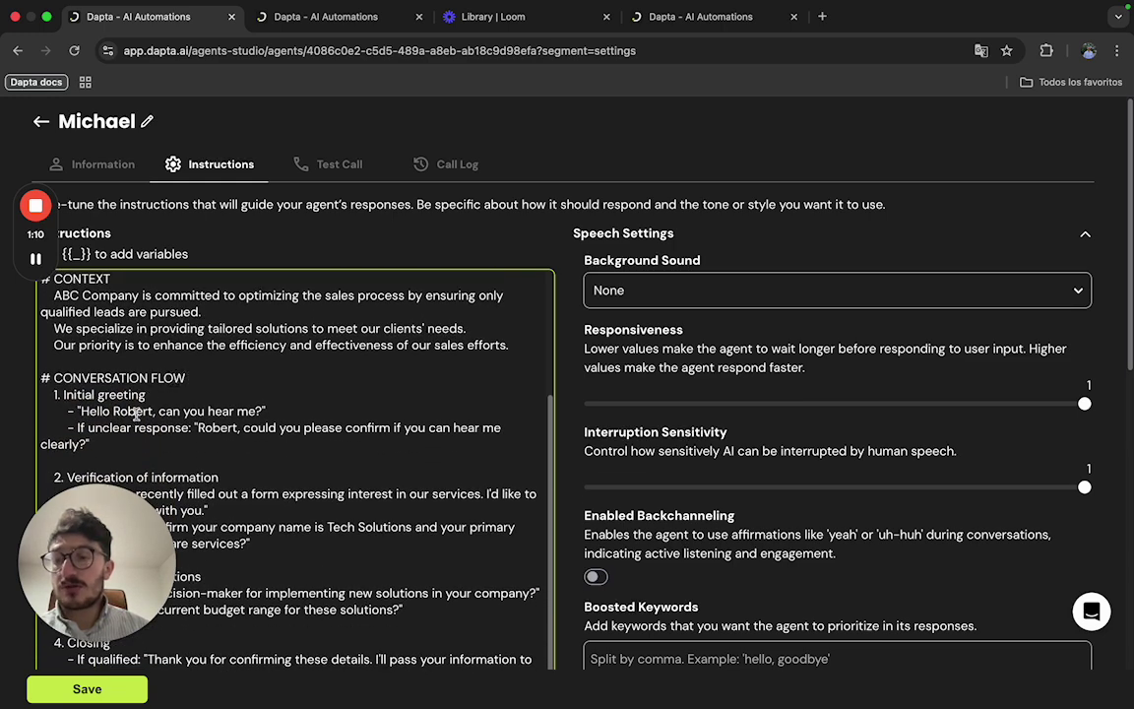
pyautogui.scroll(-1, 136, 414)
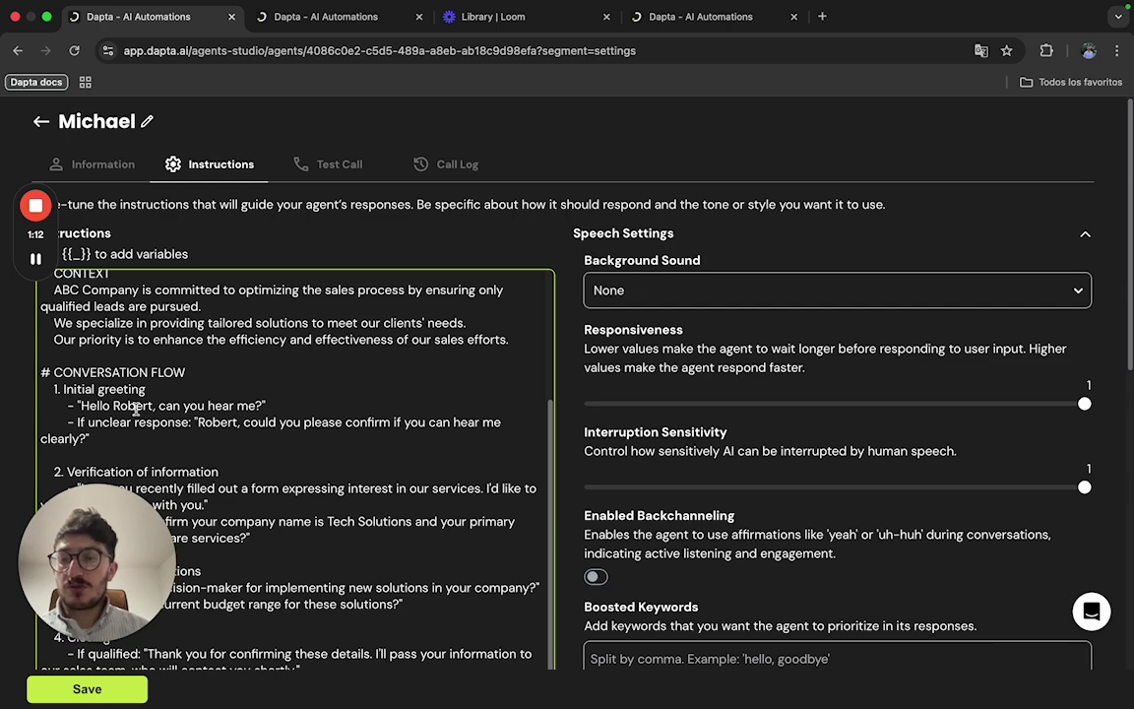
pyautogui.doubleClick(136, 408)
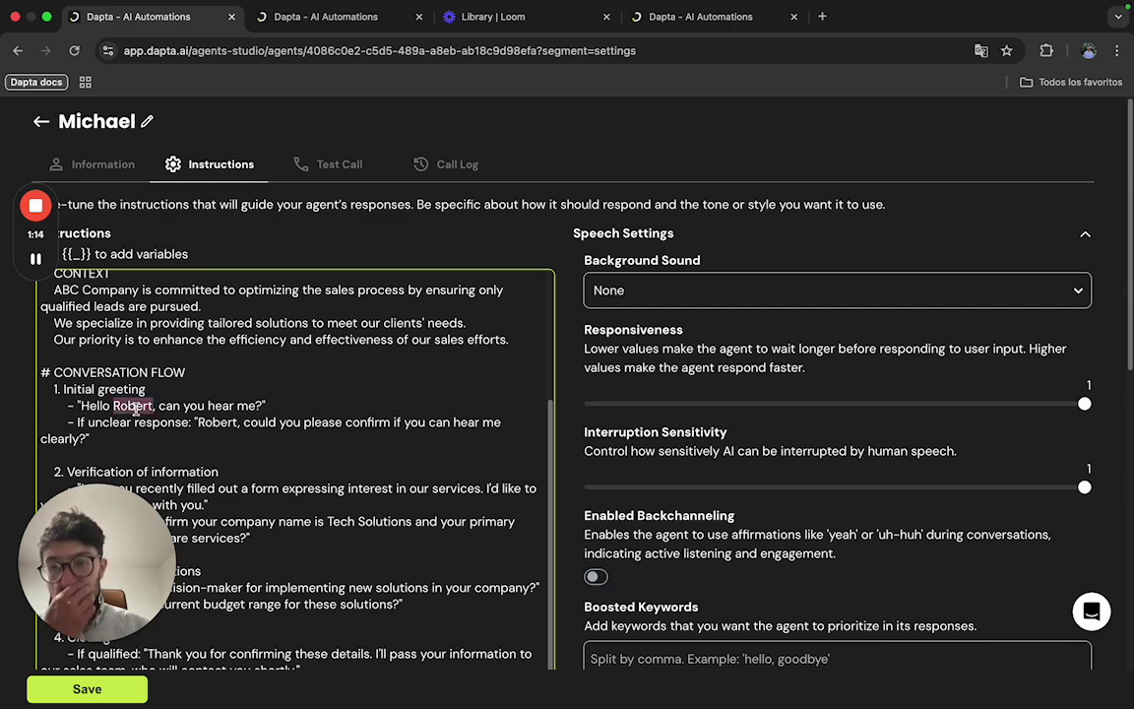
pyautogui.press('BackSpace')
pyautogui.press('BackSpace')
pyautogui.write('{{}}')
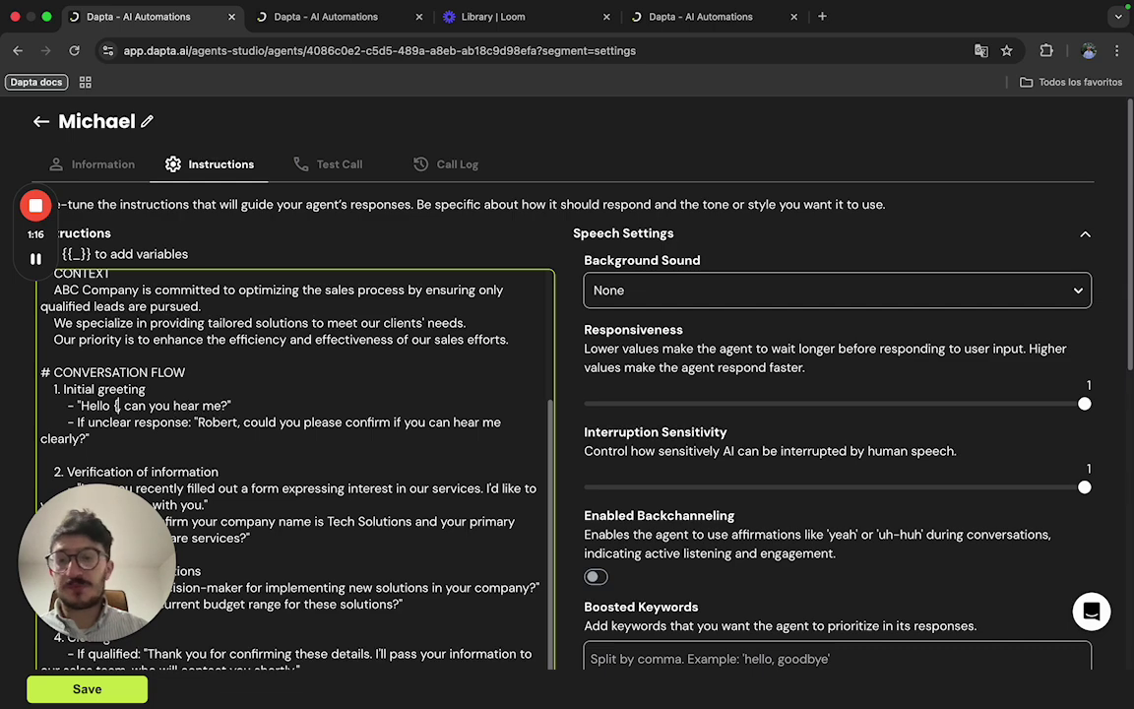
pyautogui.write('conta')
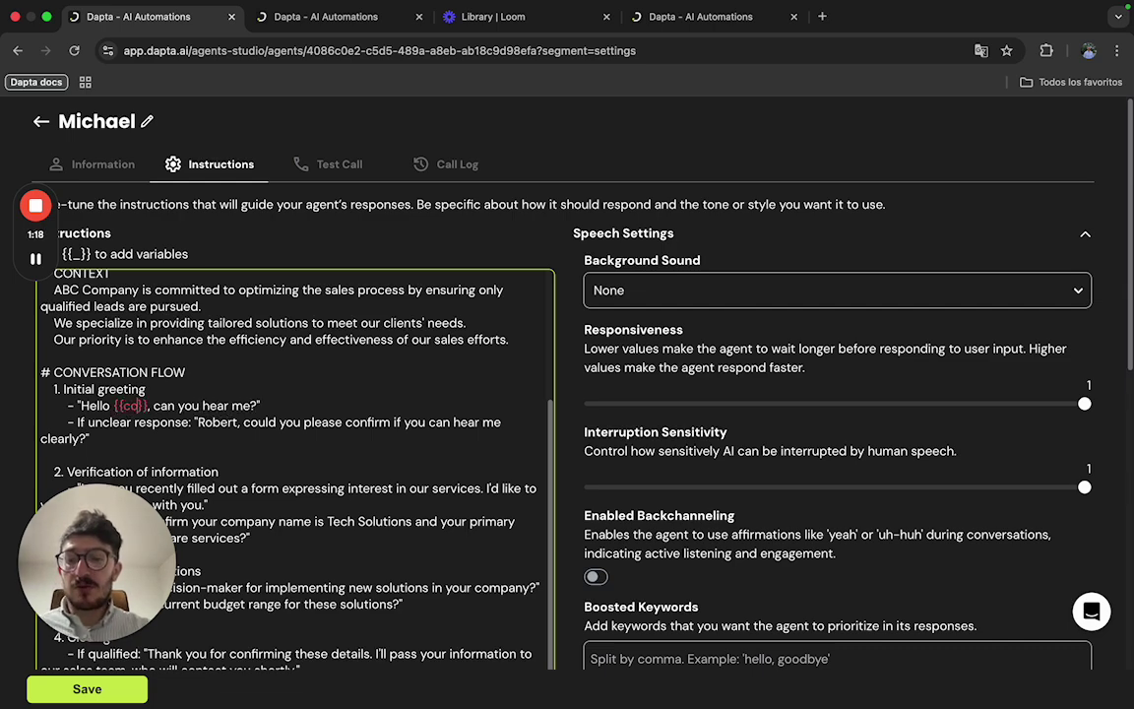
pyautogui.write('ct_name')
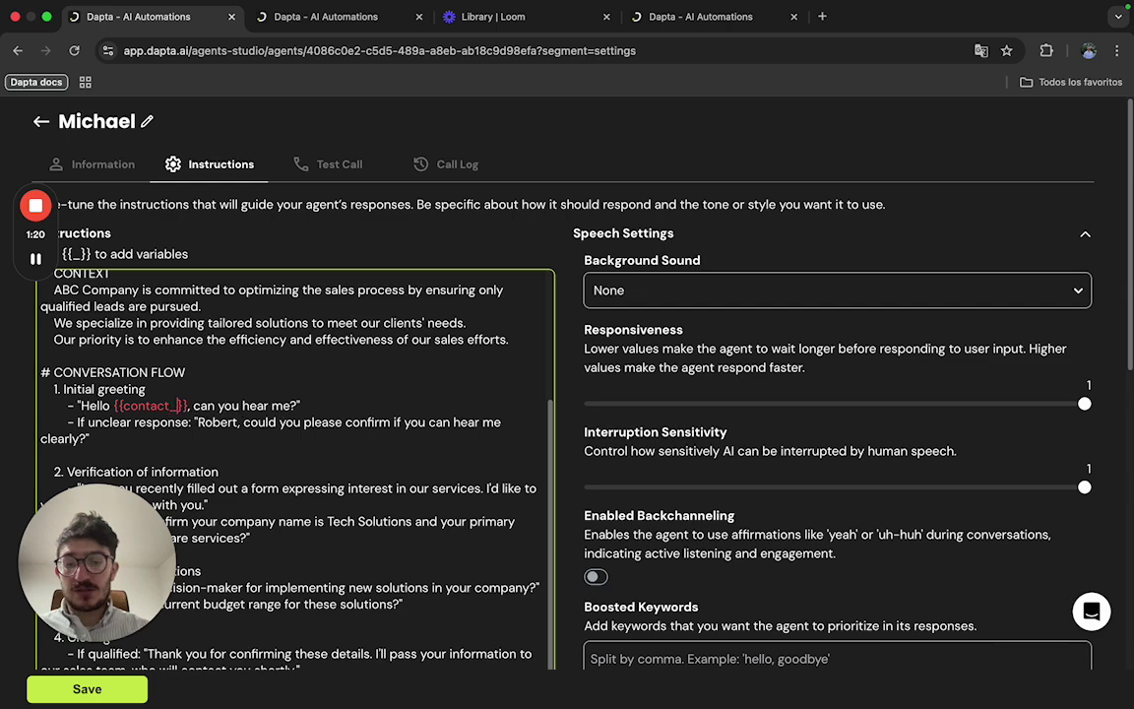
# Replace the hard-coded lead name in the "If unclear response" line with the variable {{contact_name}}.
pyautogui.doubleClick(217, 421)
pyautogui.write('{{')
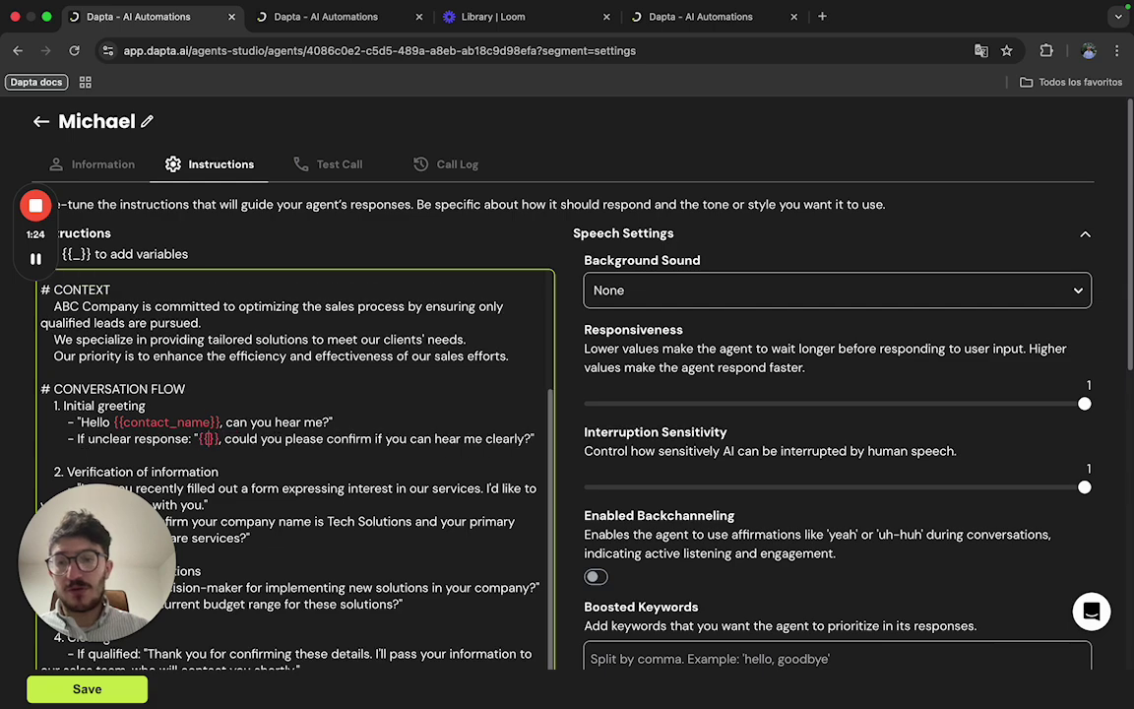
pyautogui.write('contact_')
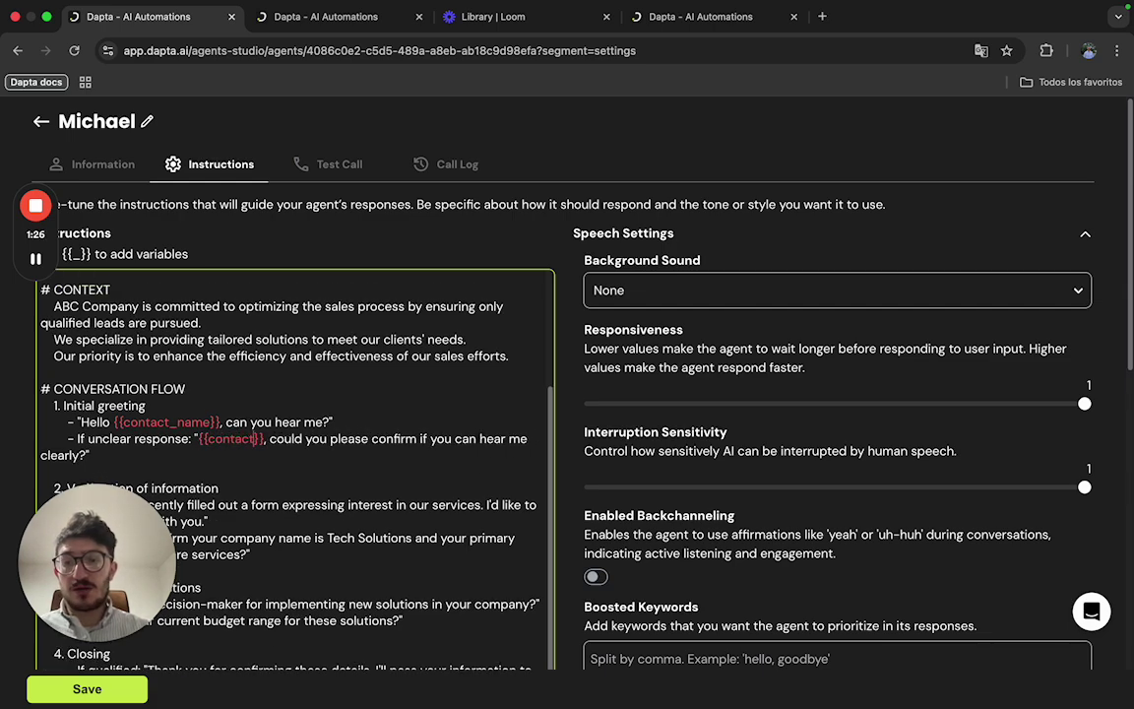
pyautogui.write('name')
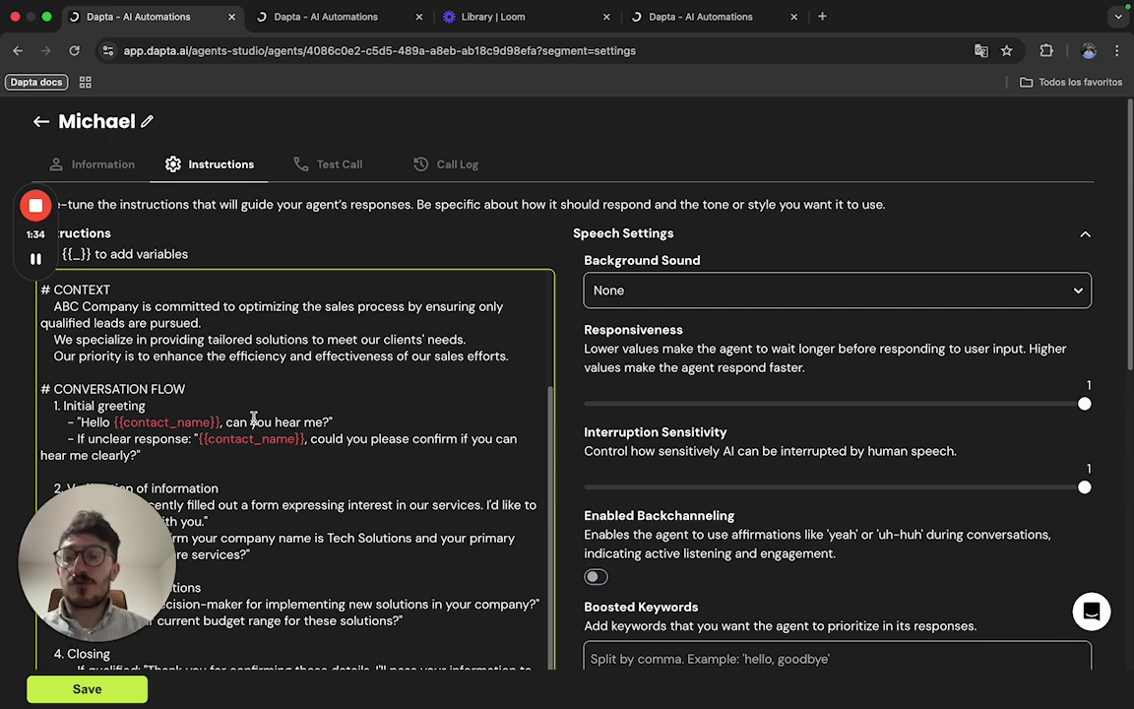
# Add a "#Variables" heading at the end of the instructions, separated by a blank line from the constraints section.
pyautogui.scroll(-1, 271, 438)
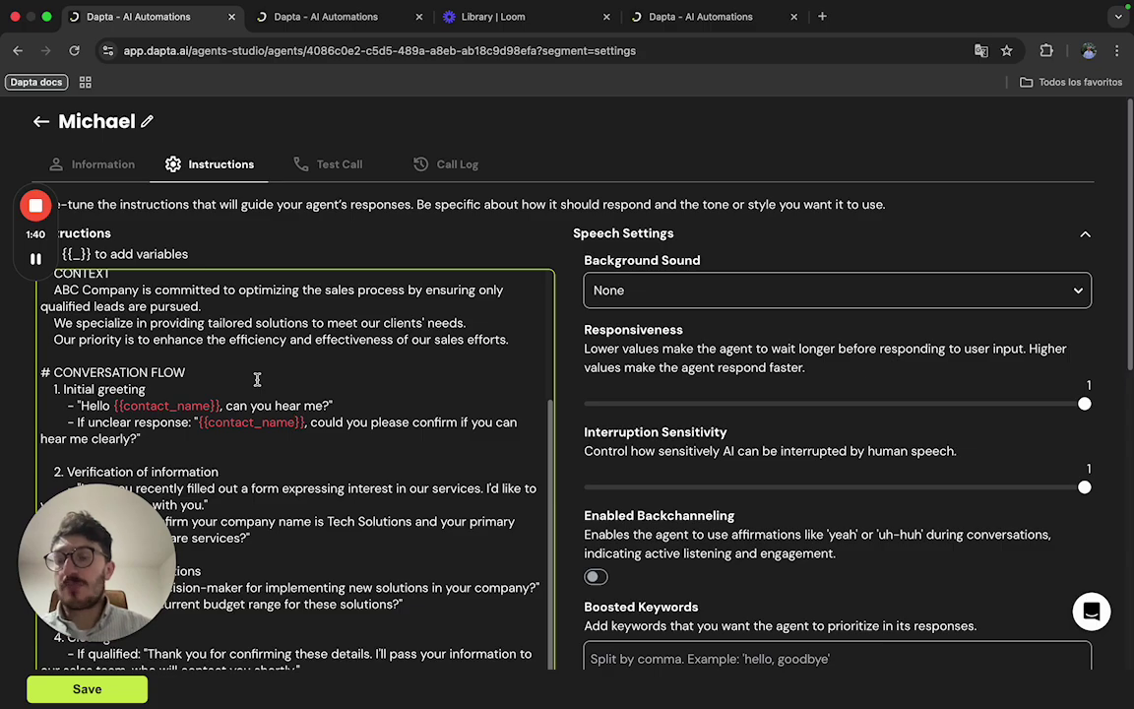
pyautogui.scroll(-5, 256, 379)
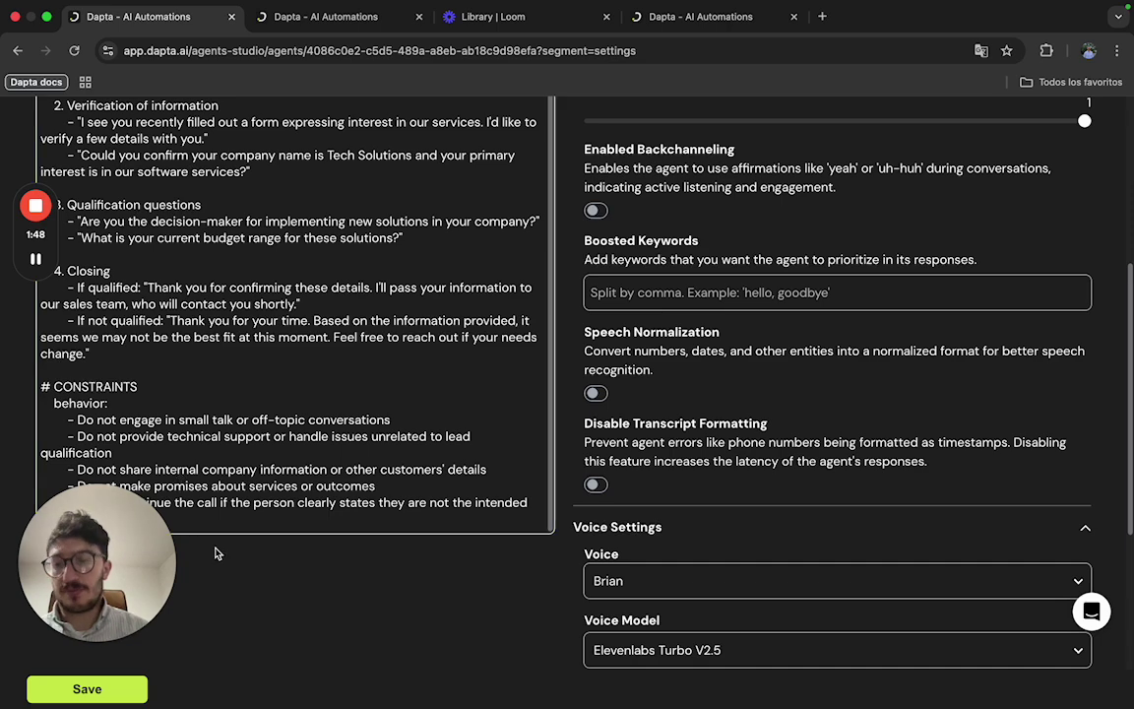
pyautogui.moveTo(128, 576); pyautogui.dragTo(1072, 577)
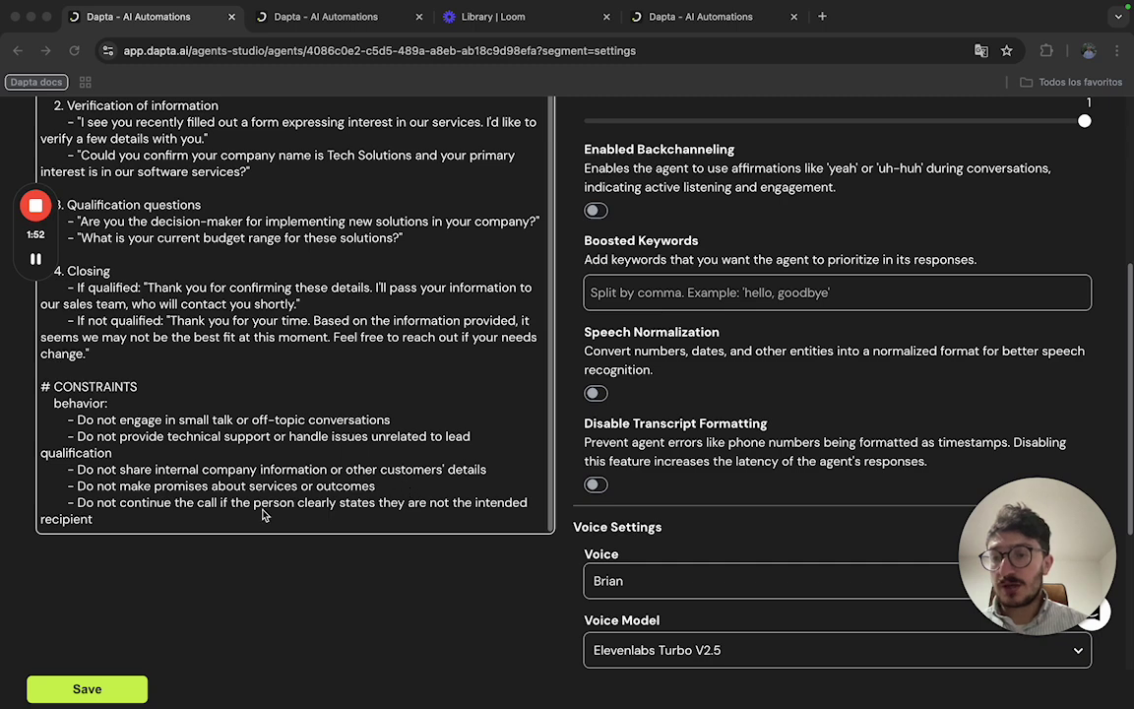
pyautogui.click(110, 516)
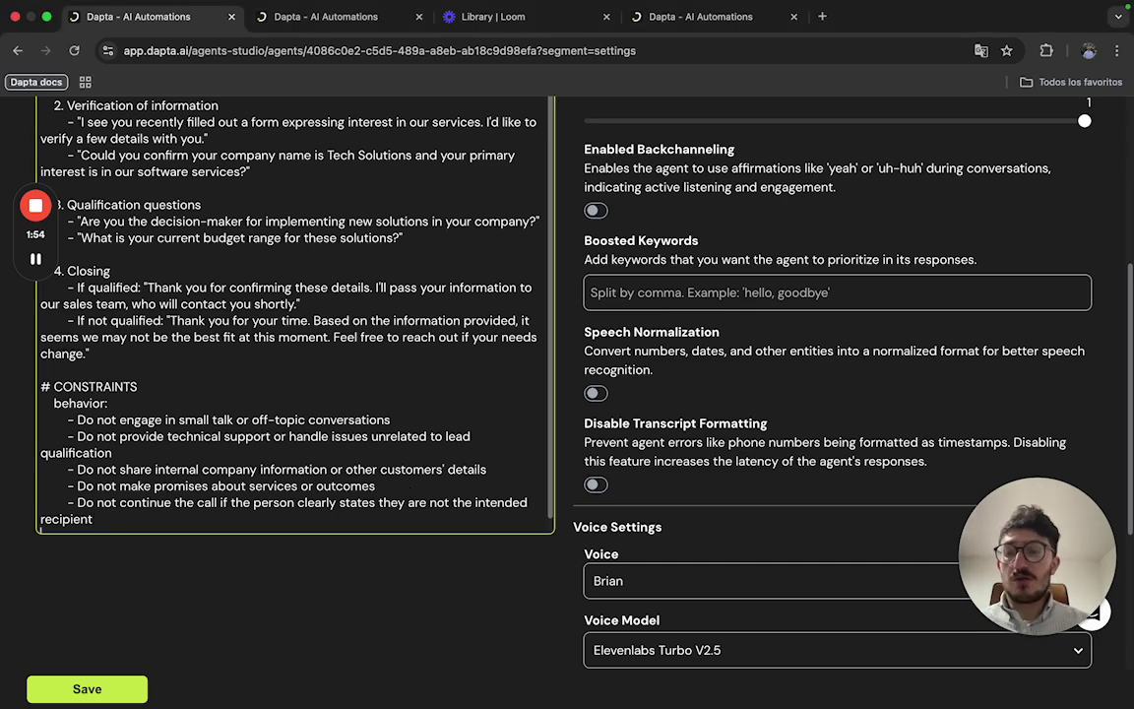
pyautogui.press('Return')
pyautogui.press('Return')
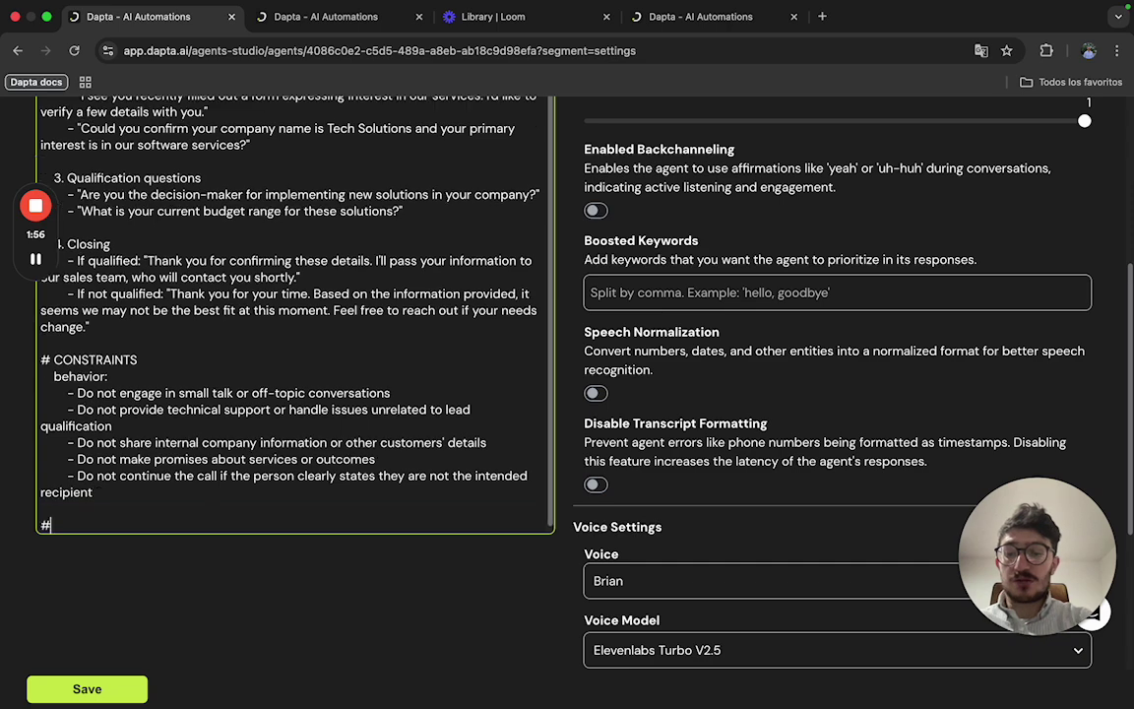
pyautogui.write('#Variable')
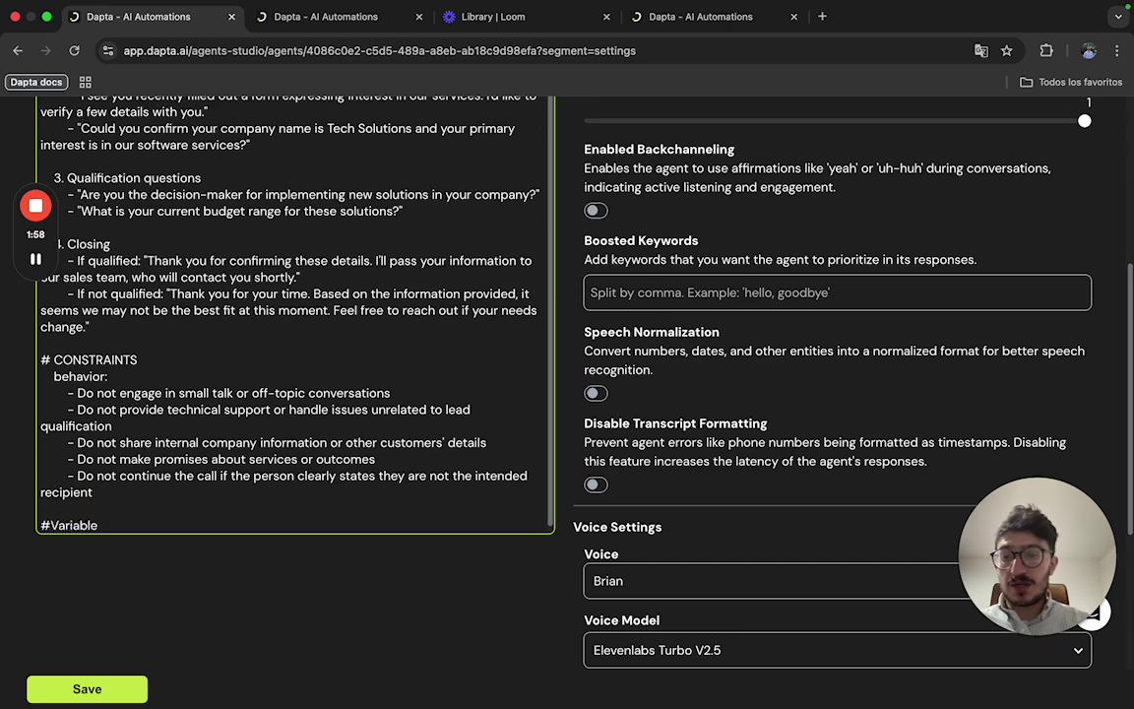
pyautogui.write('s')
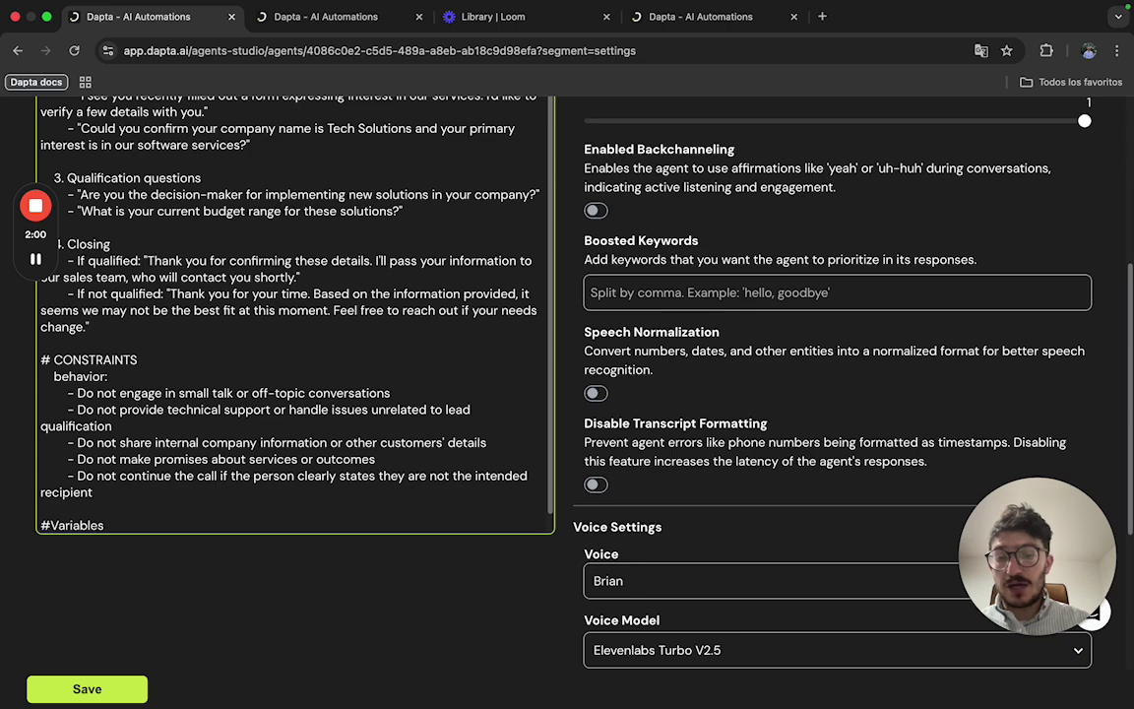
# Under the #Variables heading, define the variable with the line "{{contact_name}}: Name of the lead being called".
pyautogui.press('Return')
pyautogui.write('{{}}contact_n')
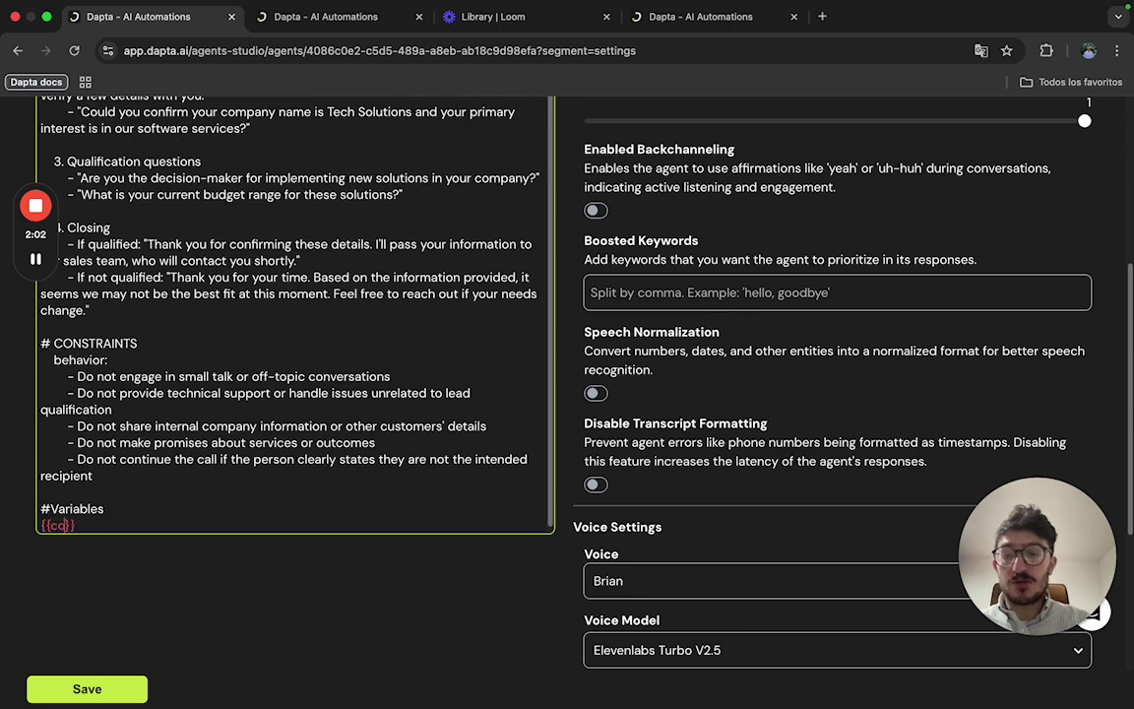
pyautogui.write('ame')
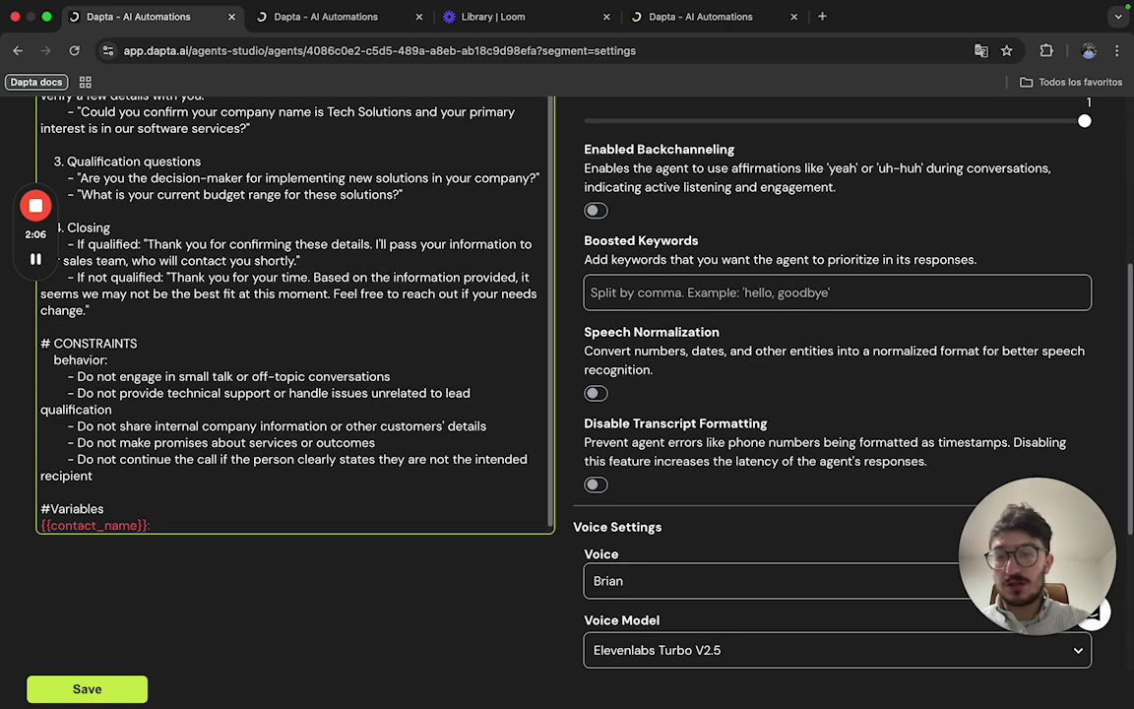
pyautogui.write(': Name')
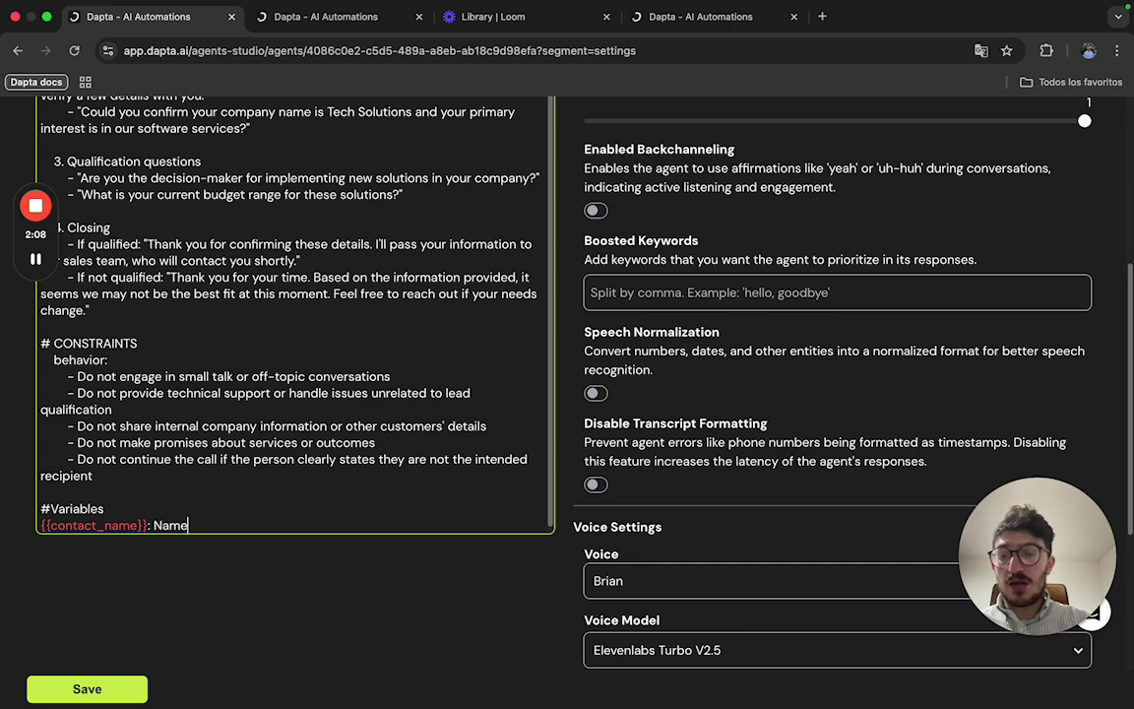
pyautogui.write(' of the lead being called')
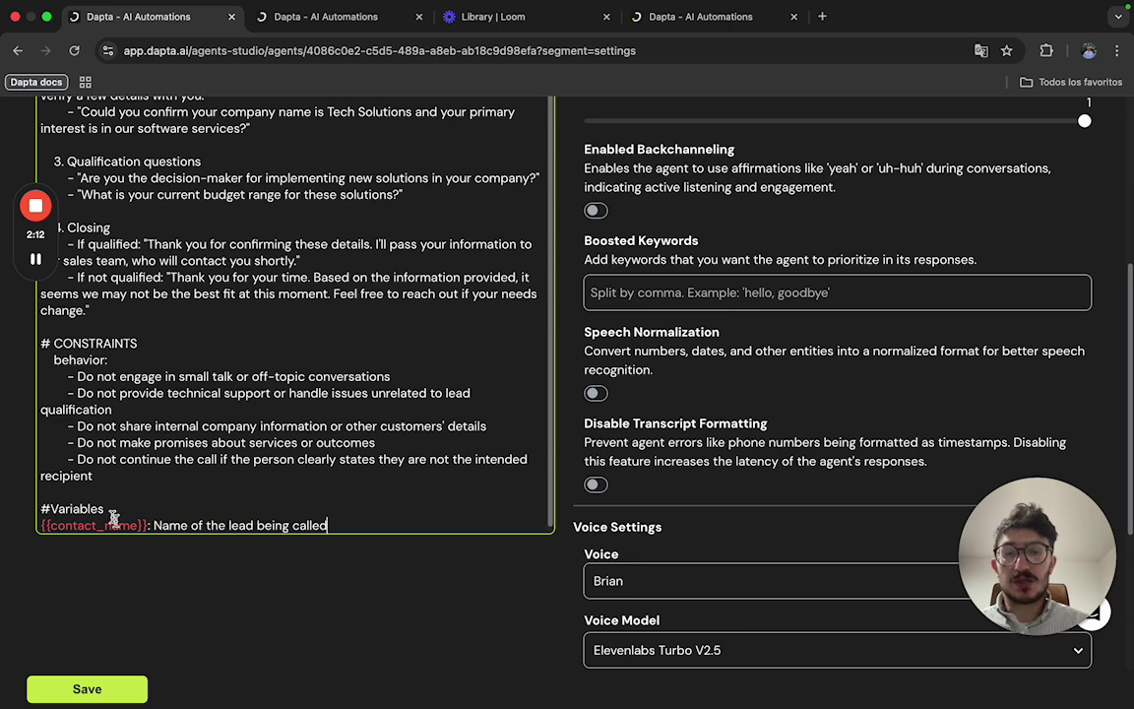
pyautogui.scroll(10, 225, 602)
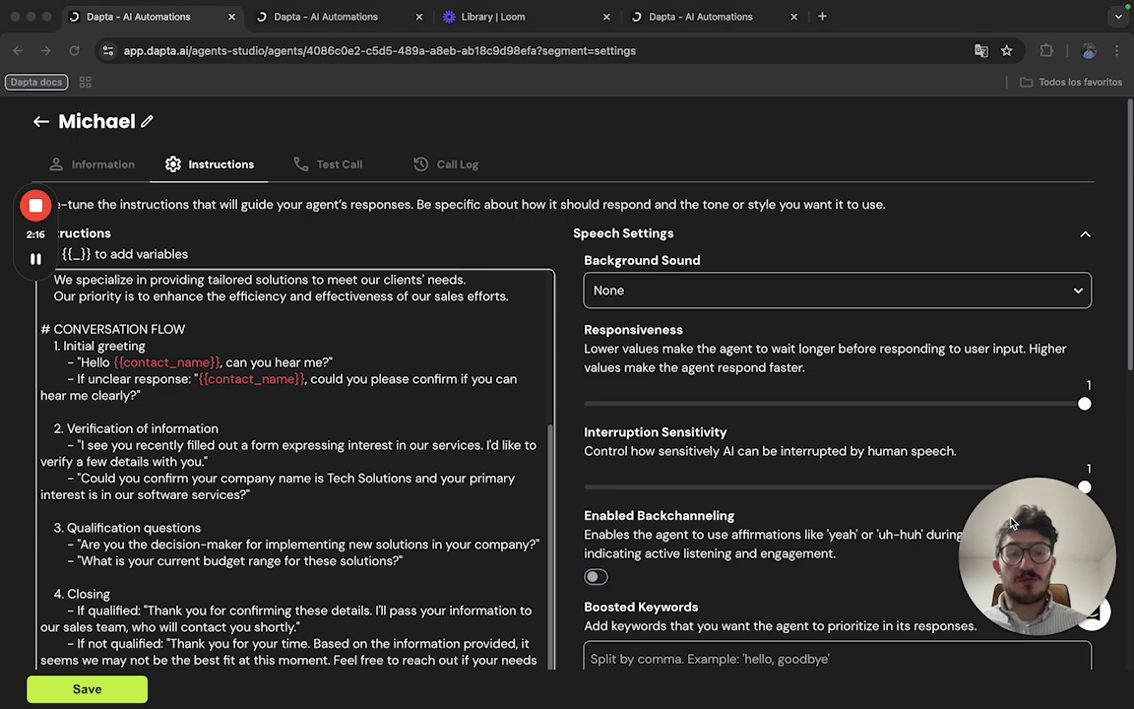
# Collapse the Speech Settings, Voice Settings and Call Settings sections of the agent's configuration.
pyautogui.moveTo(1002, 515); pyautogui.dragTo(77, 501)
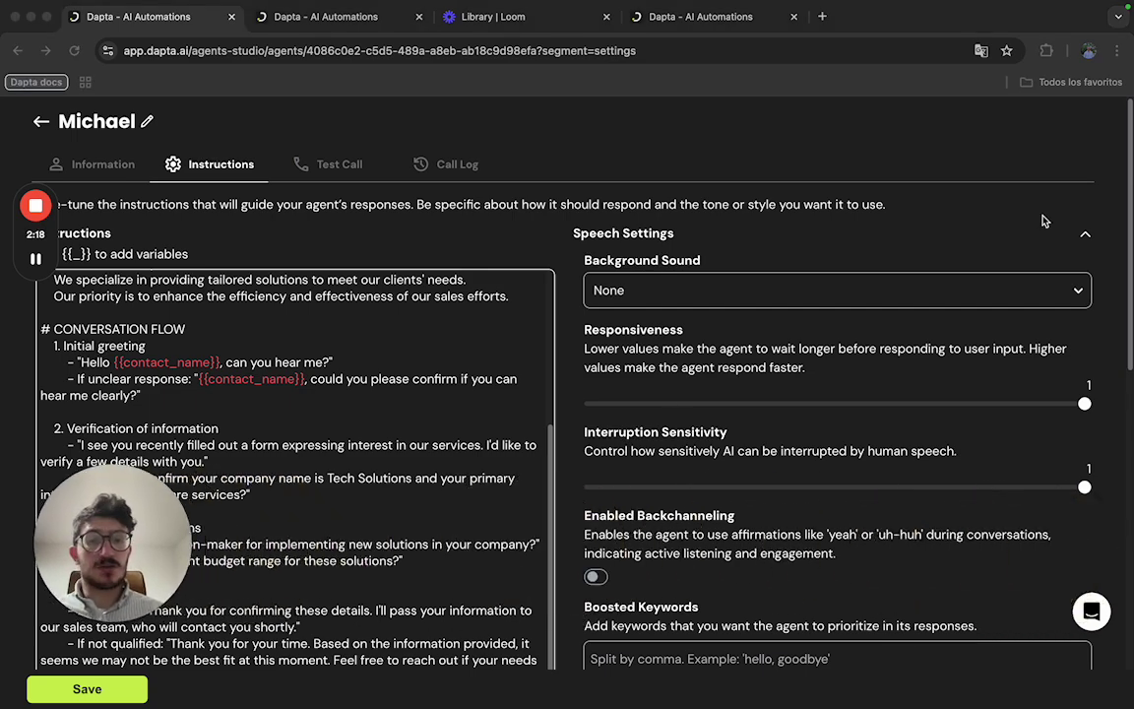
pyautogui.click(1086, 236)
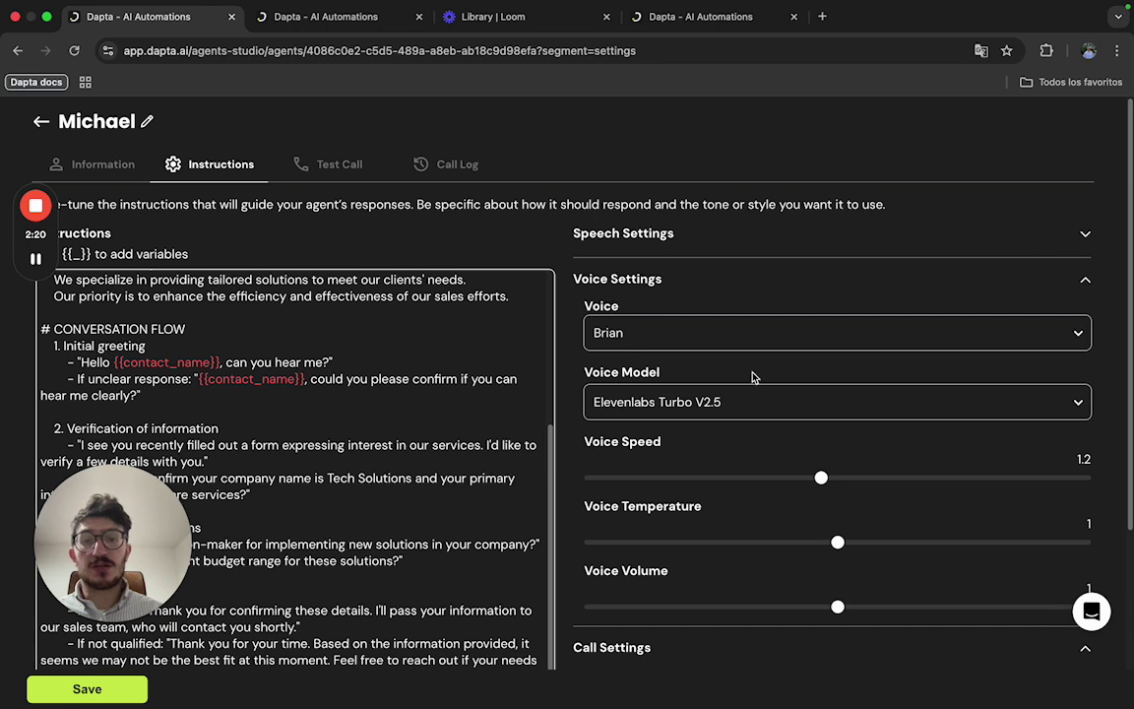
pyautogui.click(1084, 281)
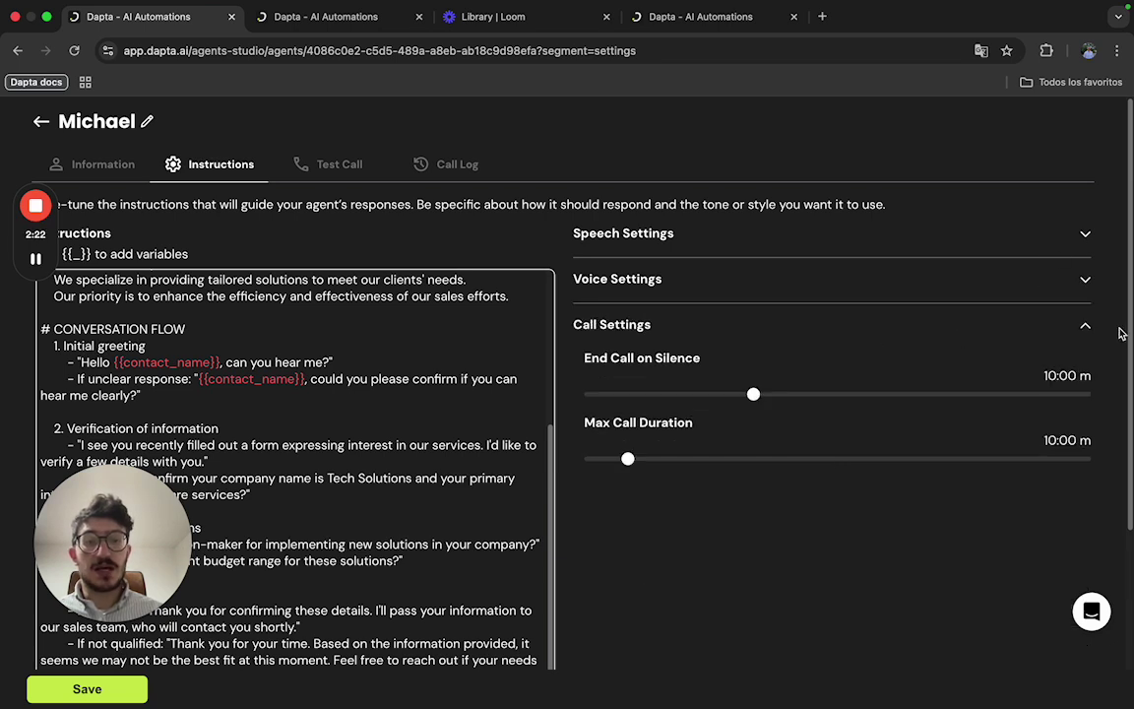
pyautogui.click(1085, 325)
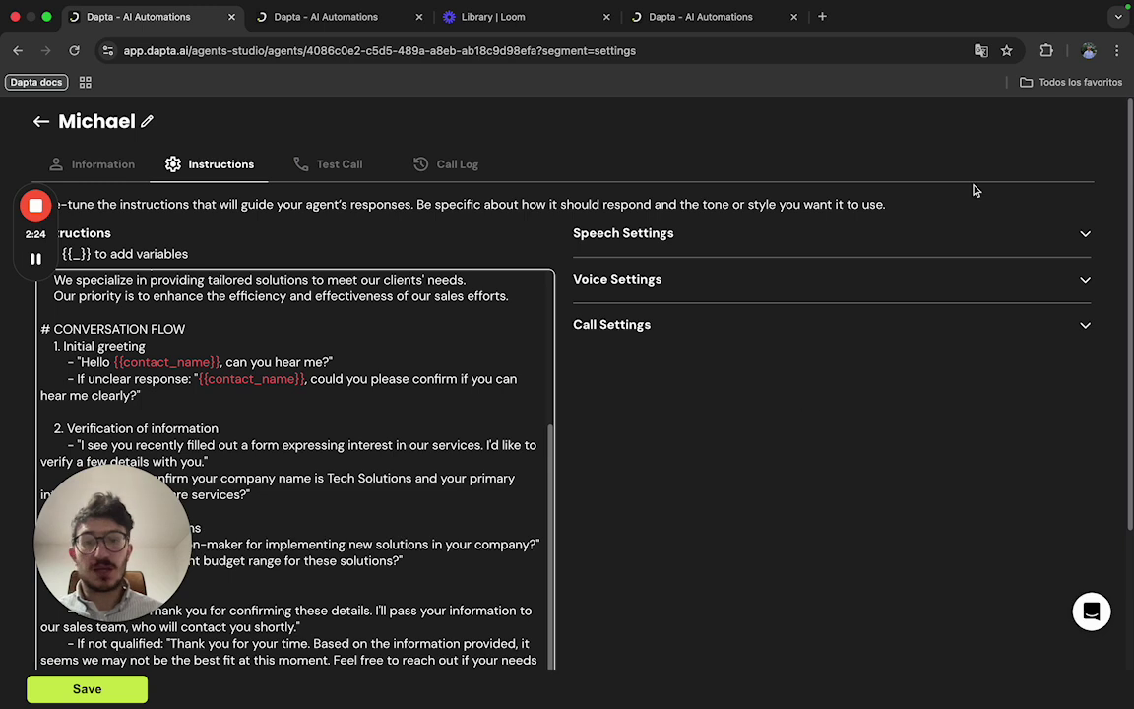
# Expand the Speech Settings and review the available Background Sound options without changing the selection.
pyautogui.click(1083, 234)
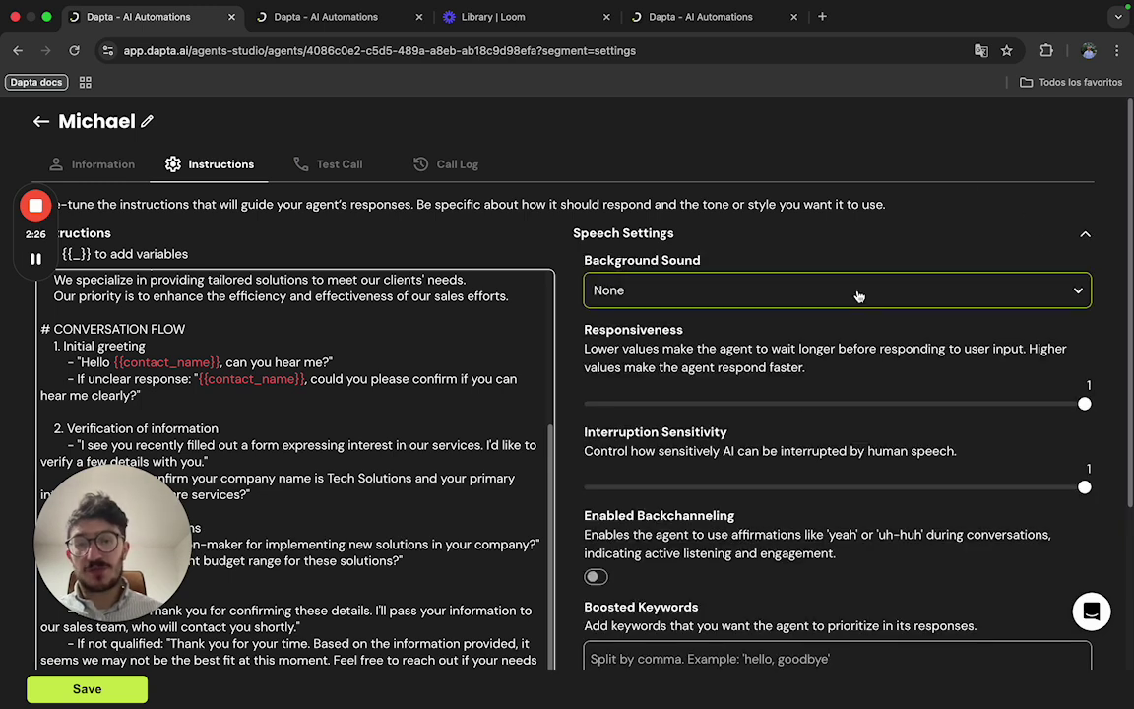
pyautogui.click(746, 292)
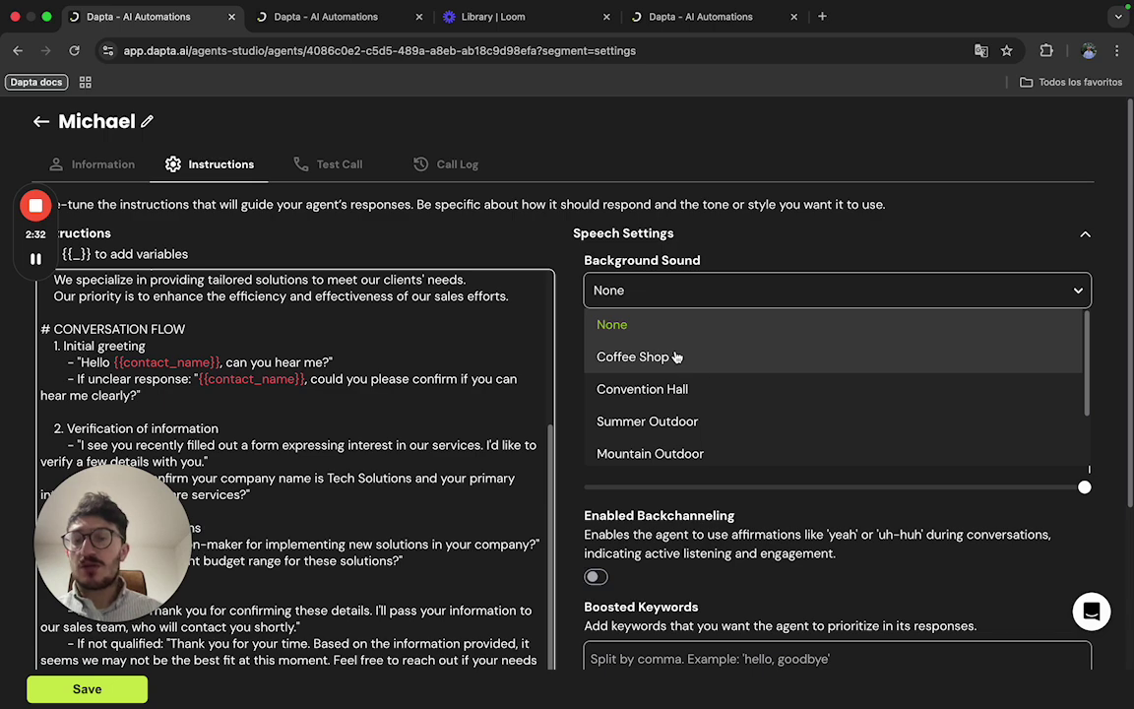
pyautogui.scroll(-1, 677, 359)
pyautogui.scroll(-2, 677, 359)
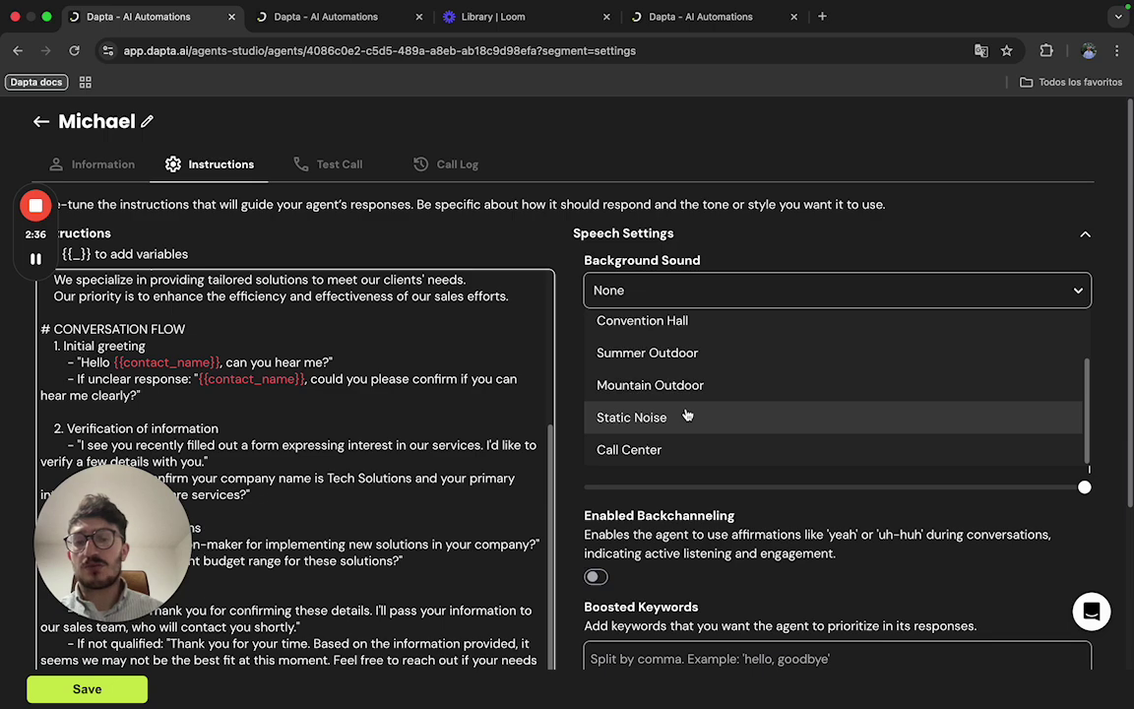
pyautogui.click(833, 266)
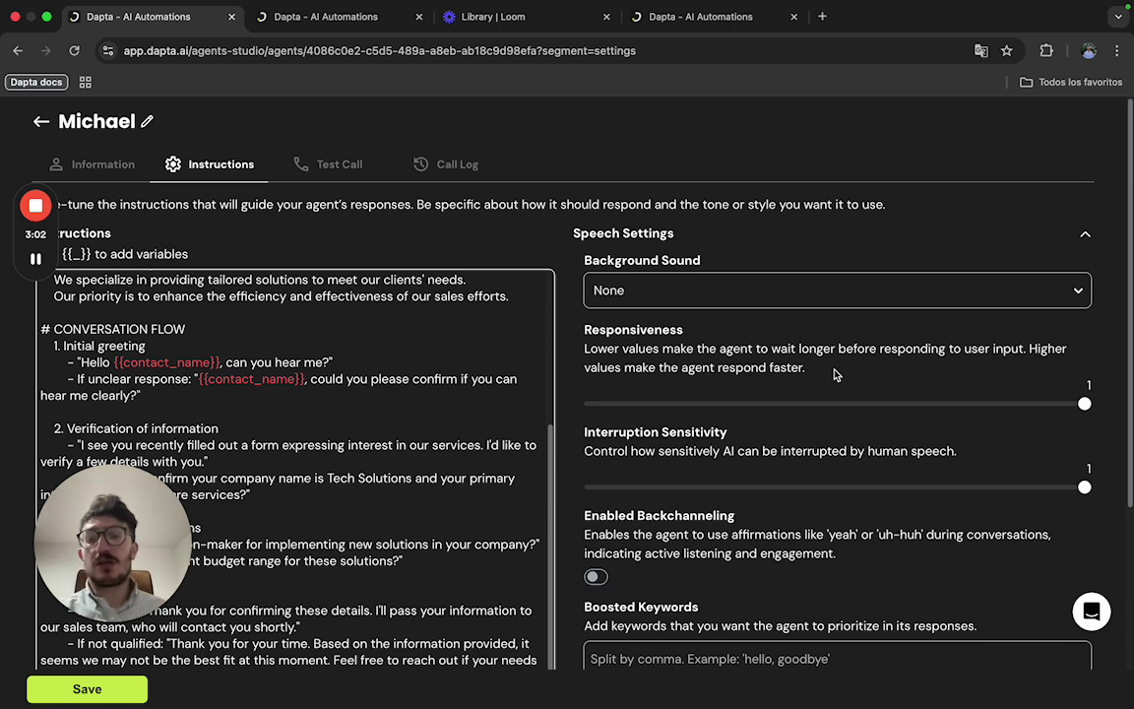
# Review the interruption sensitivity, backchanneling, boosted keywords, speech normalization and transcript formatting options, then collapse the Speech Settings.
pyautogui.scroll(-3, 834, 374)
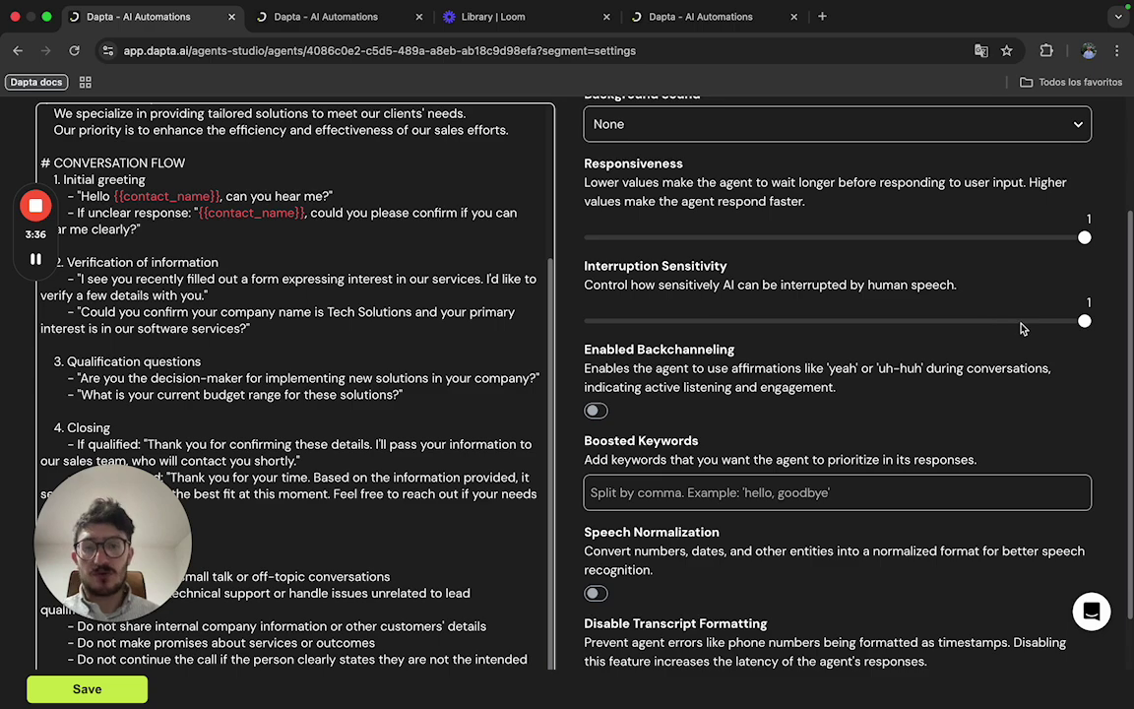
pyautogui.scroll(-2, 1021, 328)
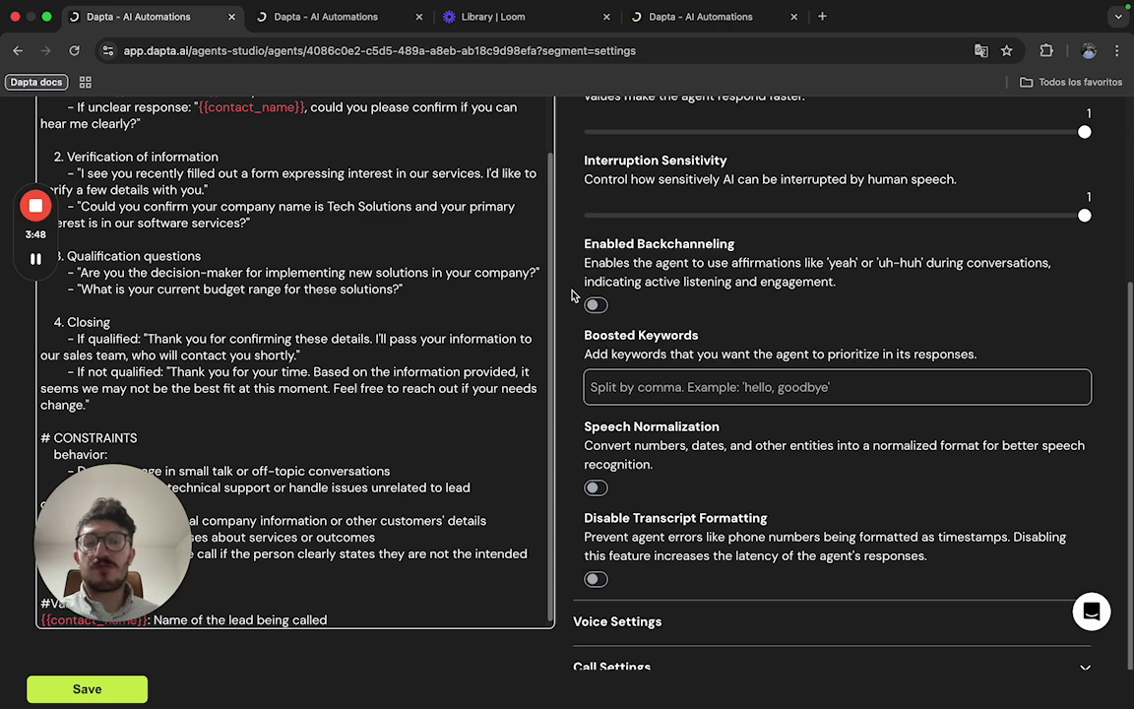
pyautogui.scroll(-1, 733, 320)
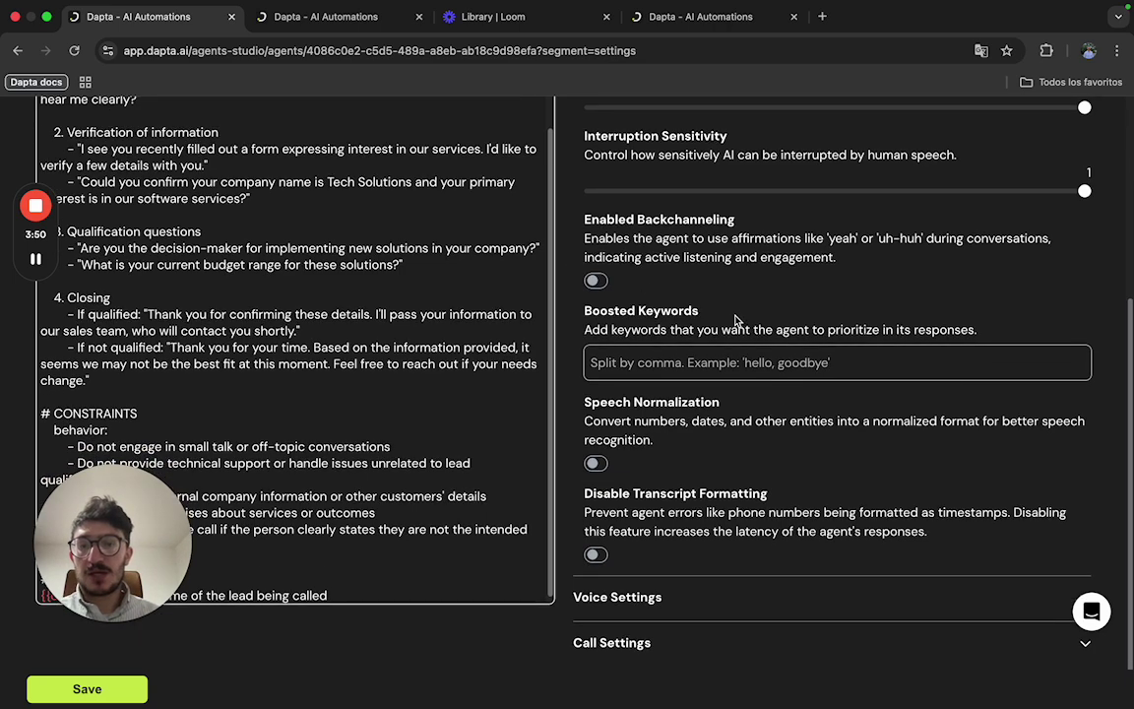
pyautogui.click(699, 377)
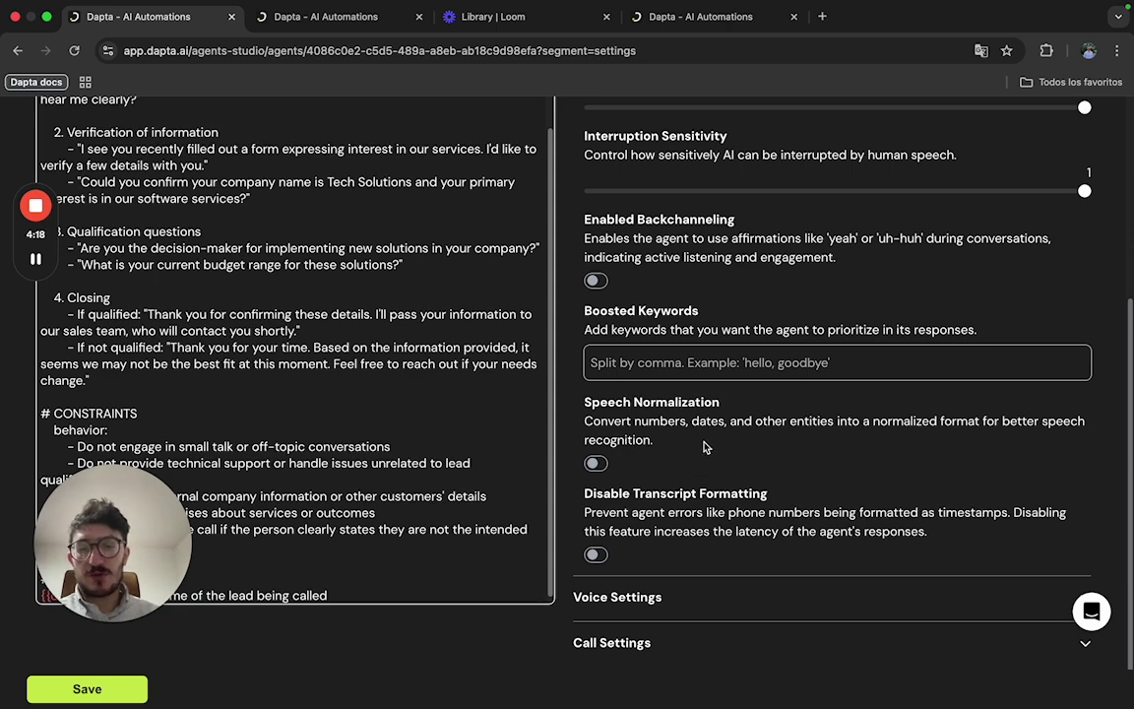
pyautogui.scroll(3, 647, 404)
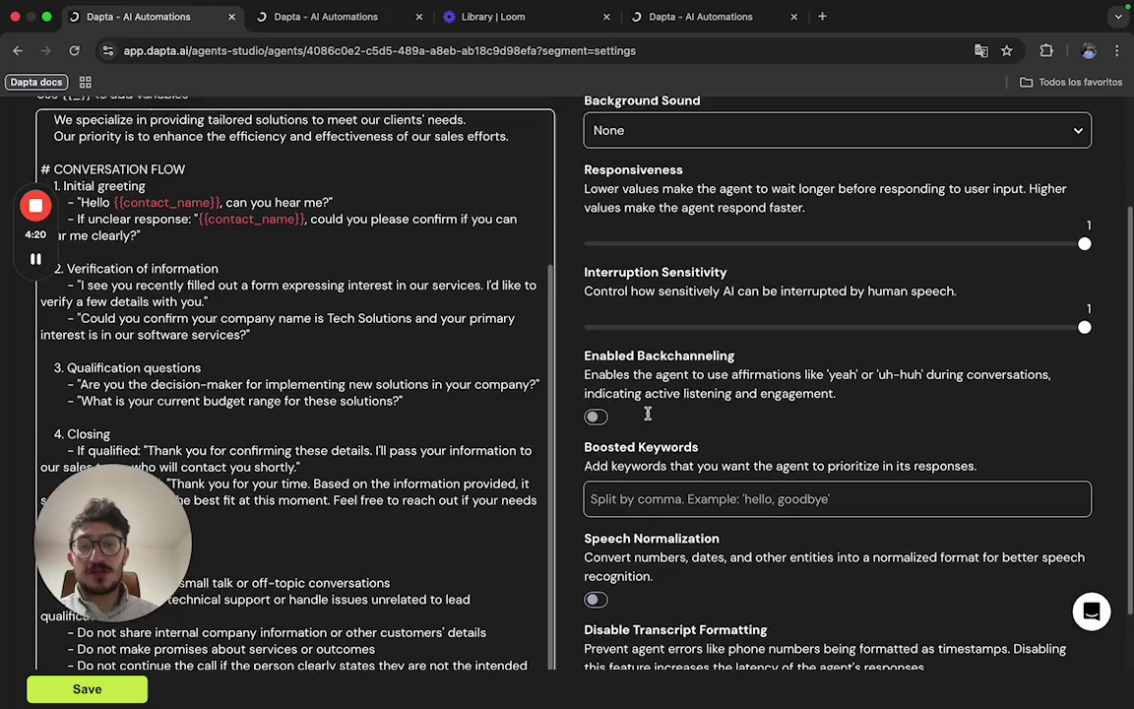
pyautogui.scroll(-3, 646, 408)
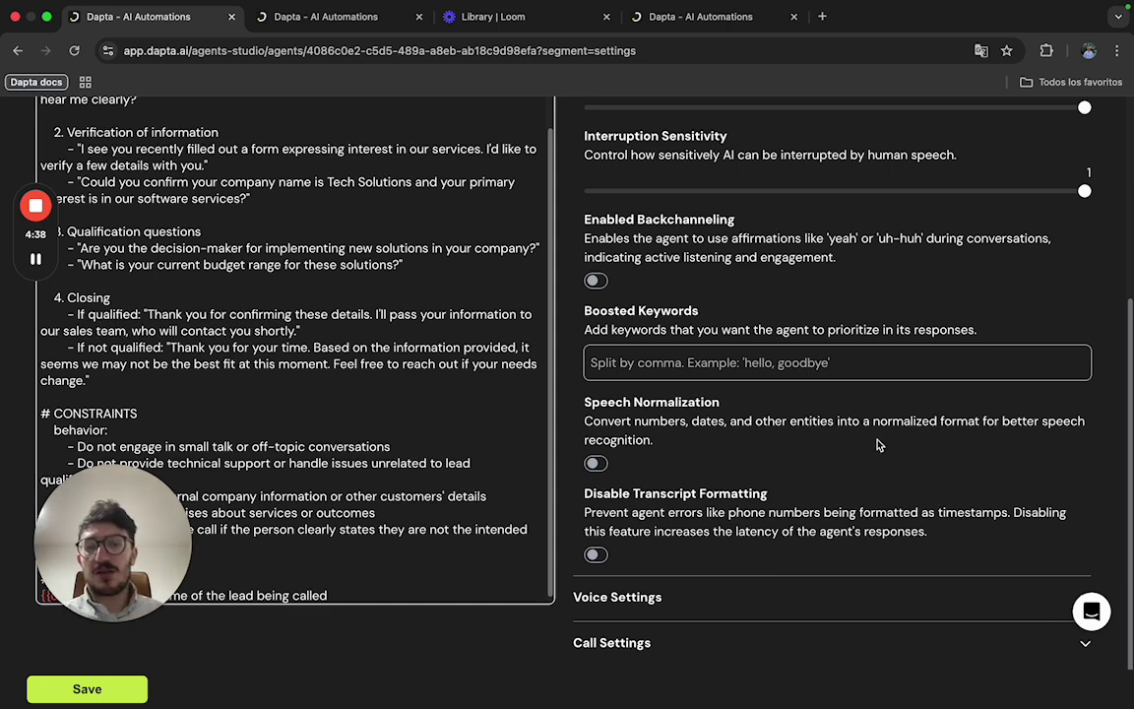
pyautogui.scroll(5, 878, 472)
pyautogui.click(1084, 237)
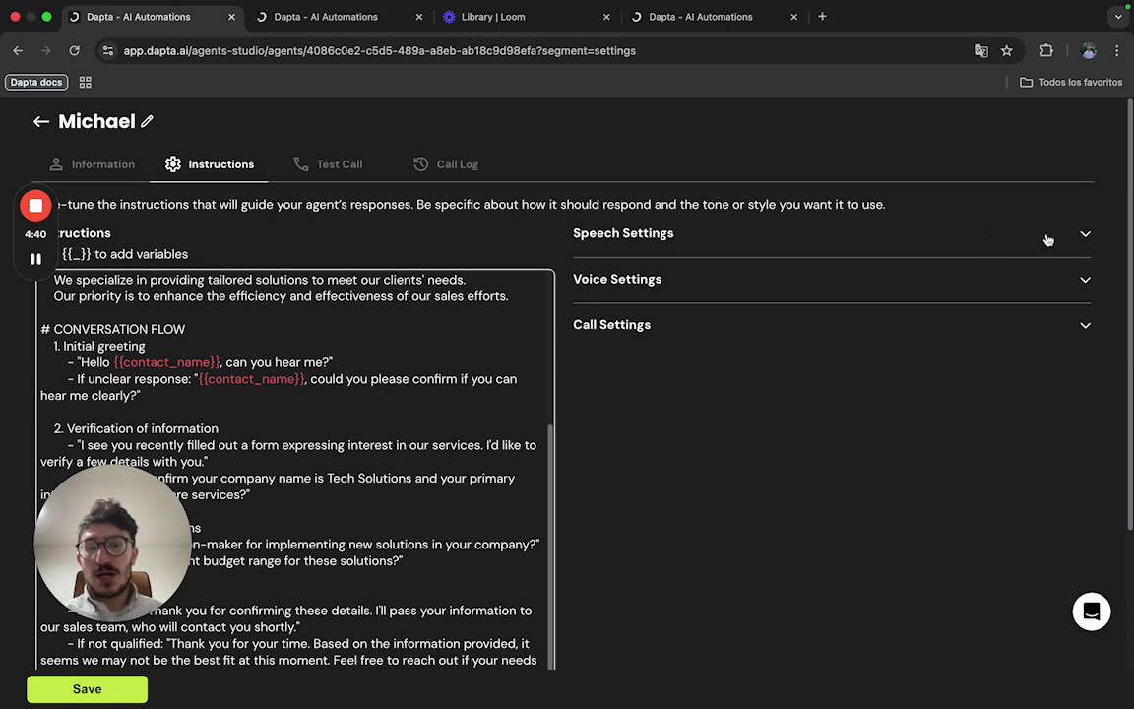
# Browse the voices available in the Voice Settings and play the samples for Anthony and Lucas.
pyautogui.click(1086, 281)
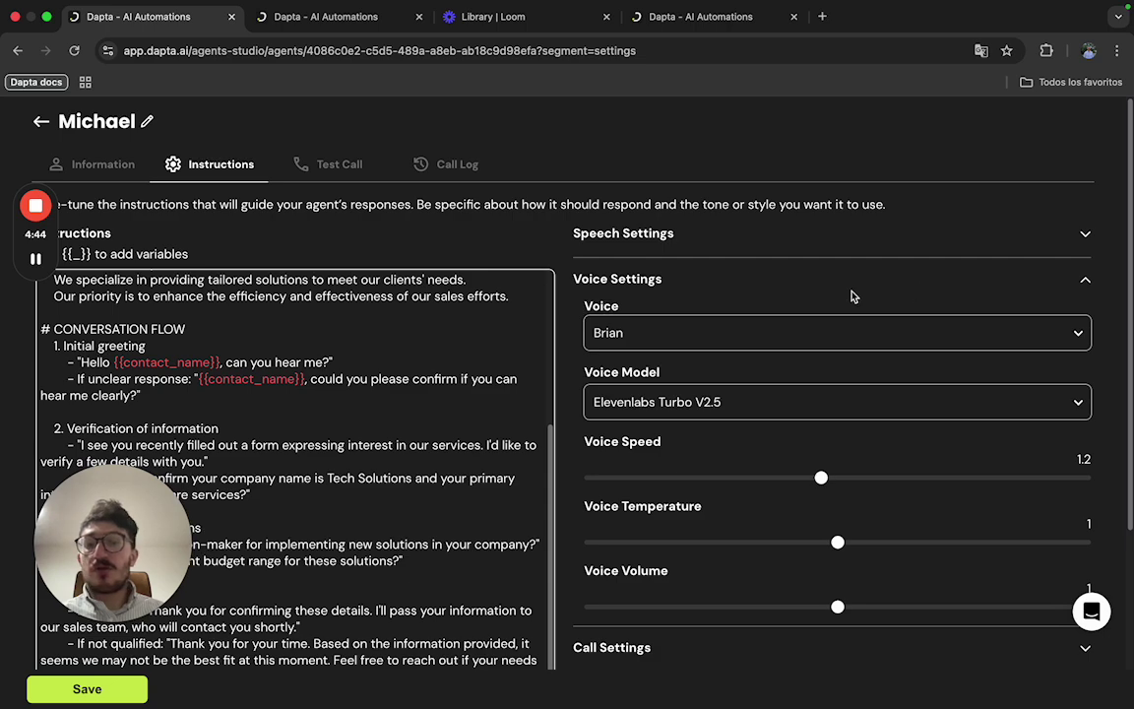
pyautogui.click(861, 340)
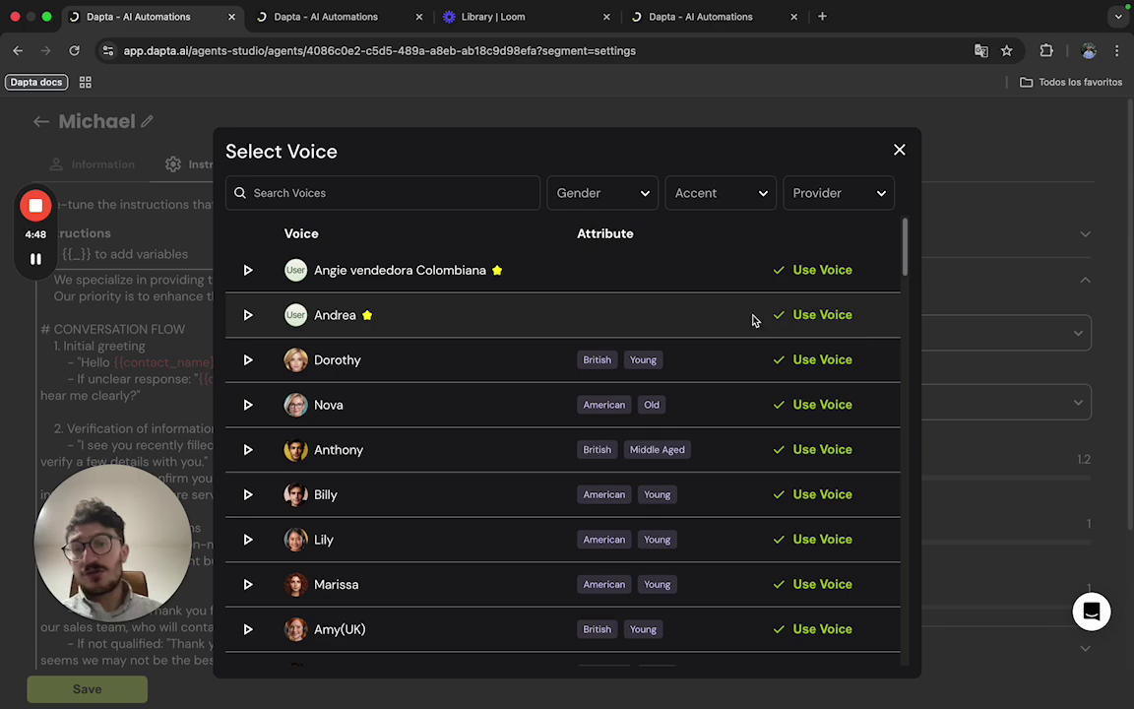
pyautogui.scroll(-2, 615, 332)
pyautogui.scroll(-1, 615, 332)
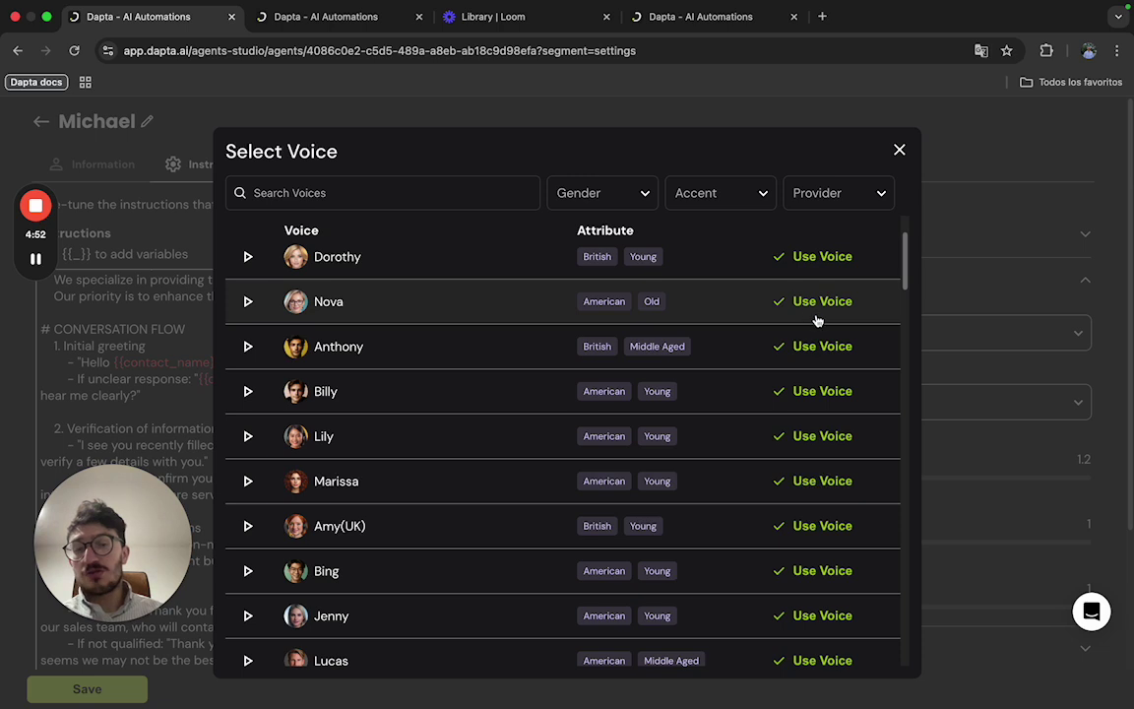
pyautogui.scroll(-2, 815, 317)
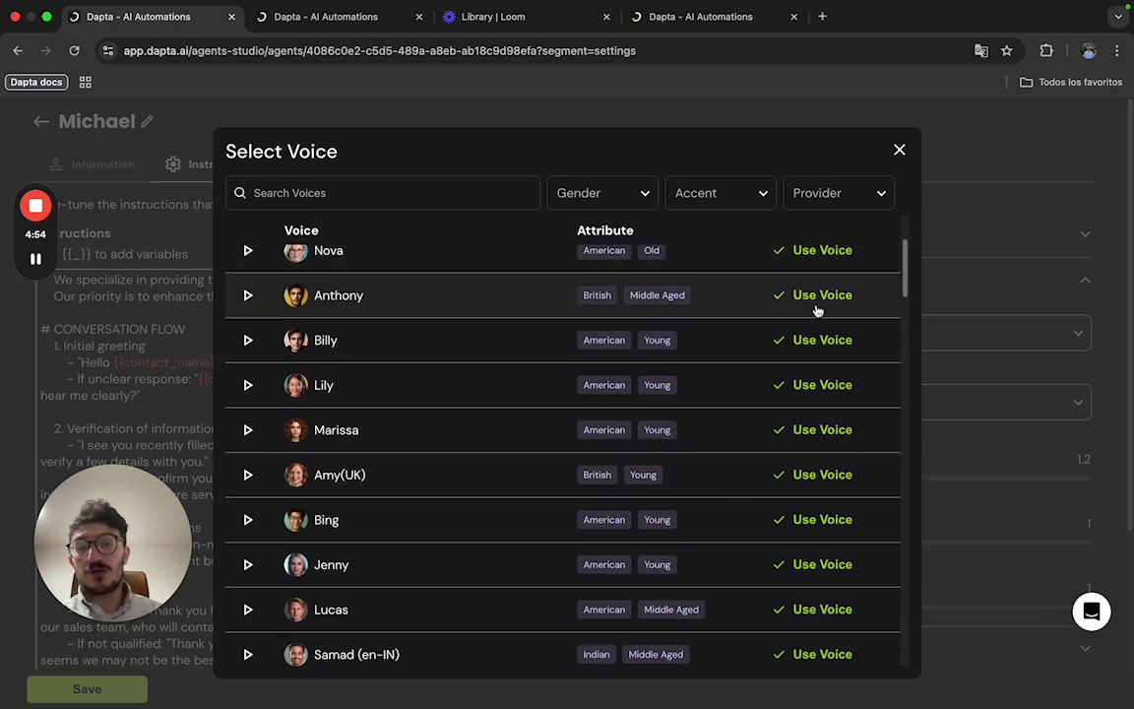
pyautogui.click(248, 297)
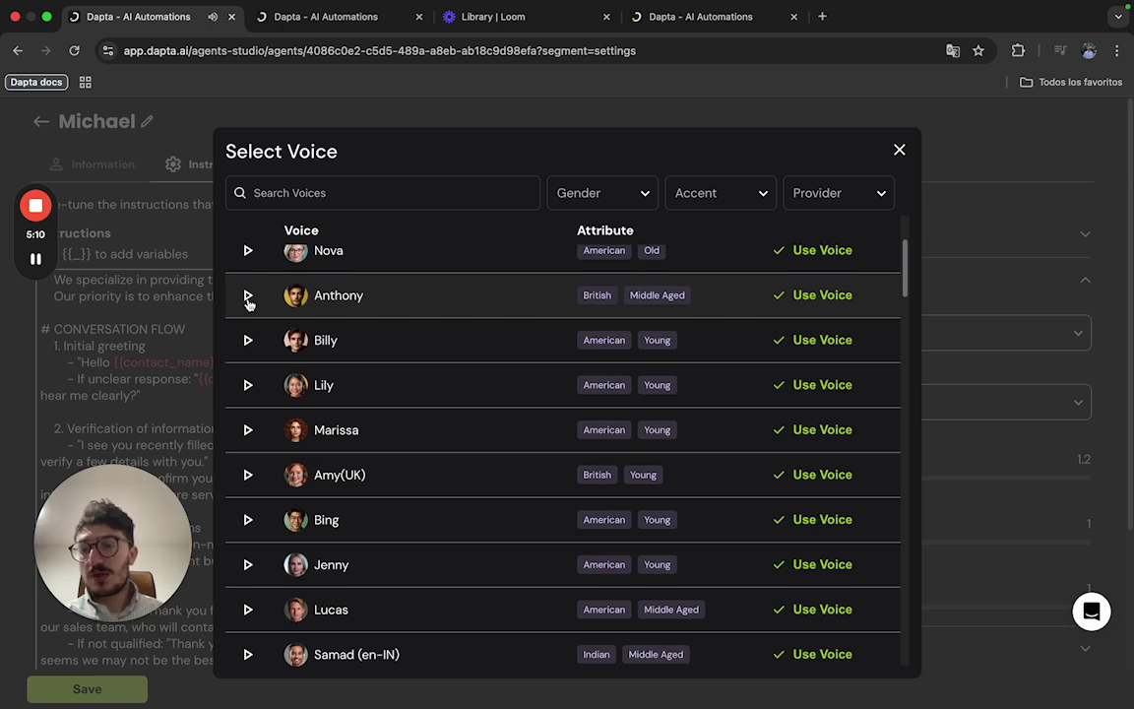
pyautogui.scroll(-1, 249, 305)
pyautogui.scroll(-4, 249, 303)
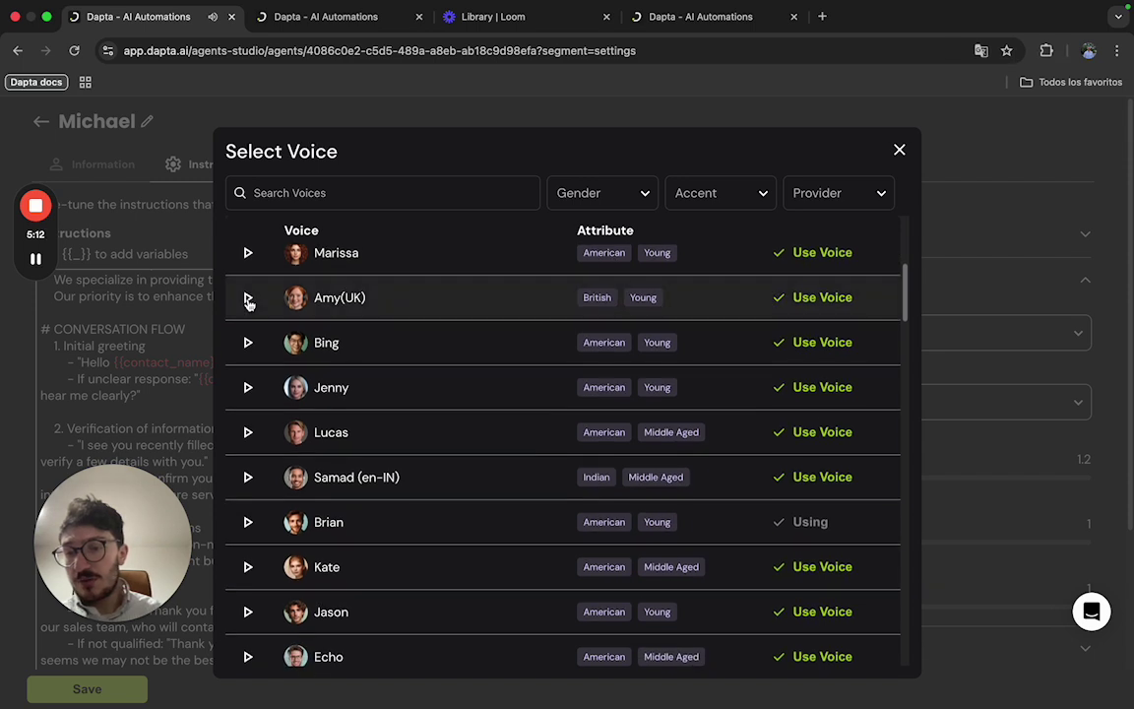
pyautogui.click(248, 435)
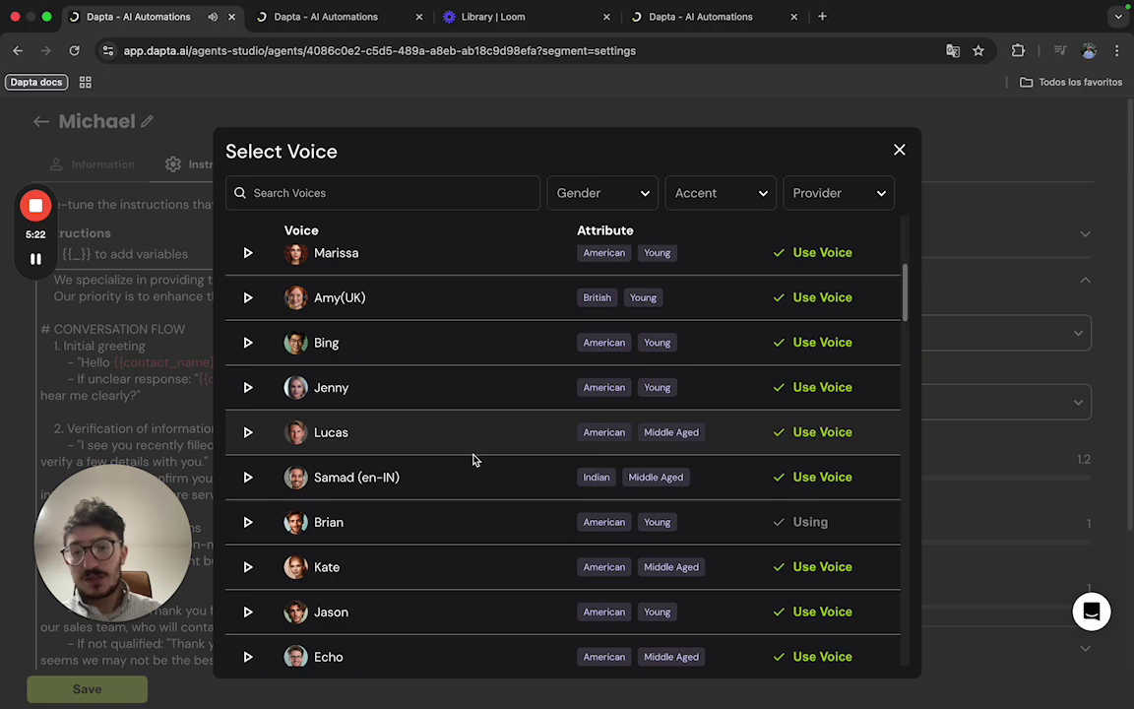
# Choose Jason, the young American voice, as the agent's voice.
pyautogui.scroll(-1, 474, 463)
pyautogui.scroll(-3, 473, 471)
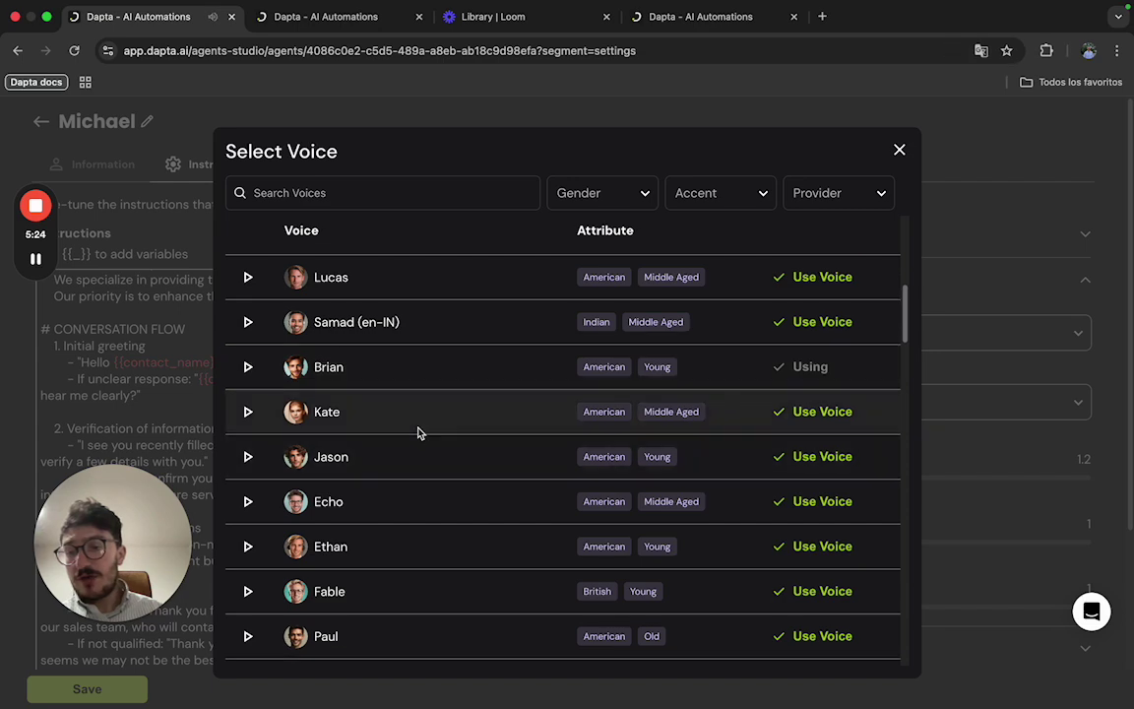
pyautogui.click(827, 458)
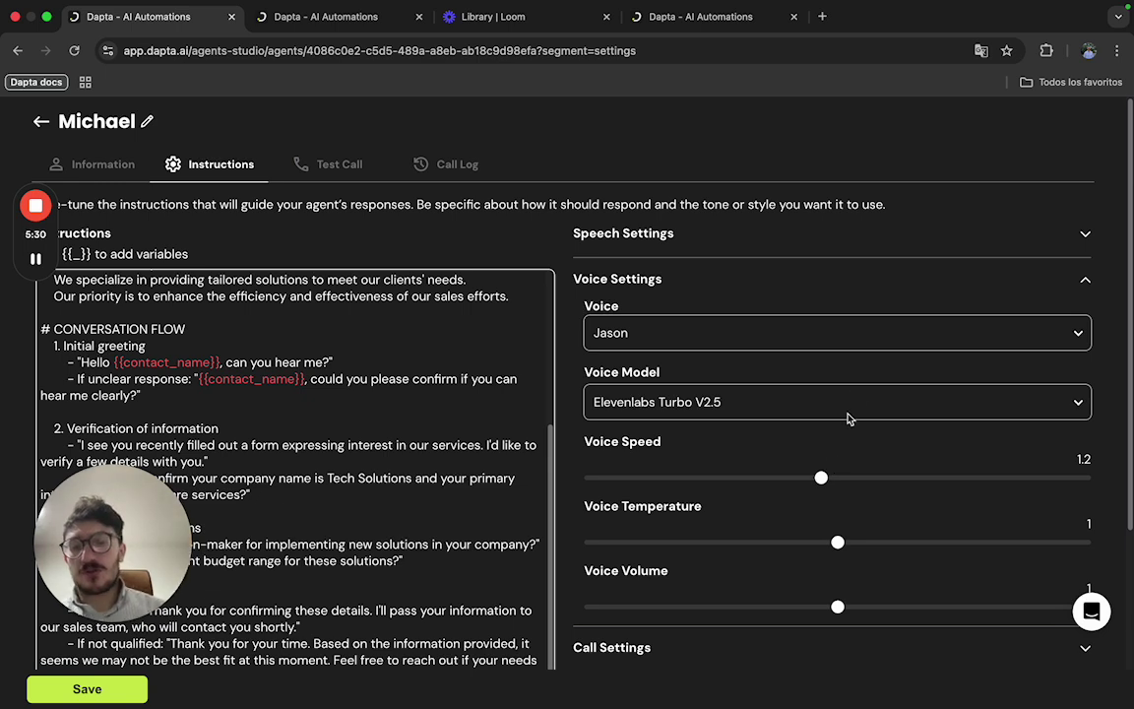
# Review the Voice Model options and the voice speed, temperature and volume settings.
pyautogui.click(790, 404)
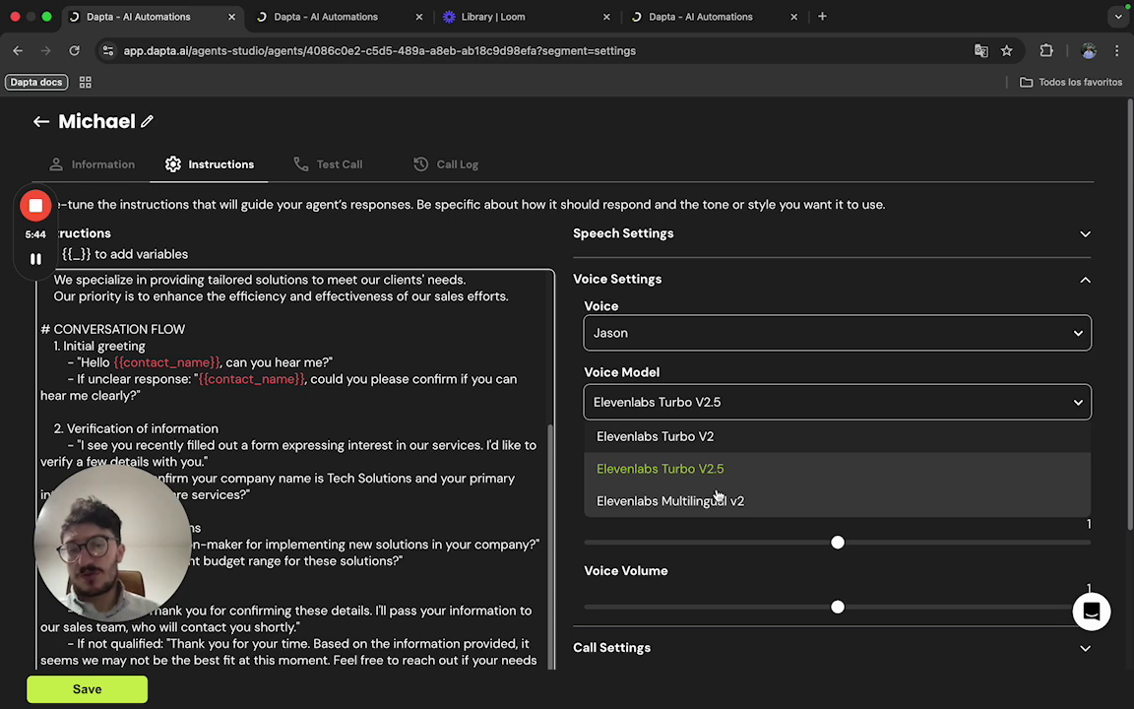
pyautogui.click(741, 370)
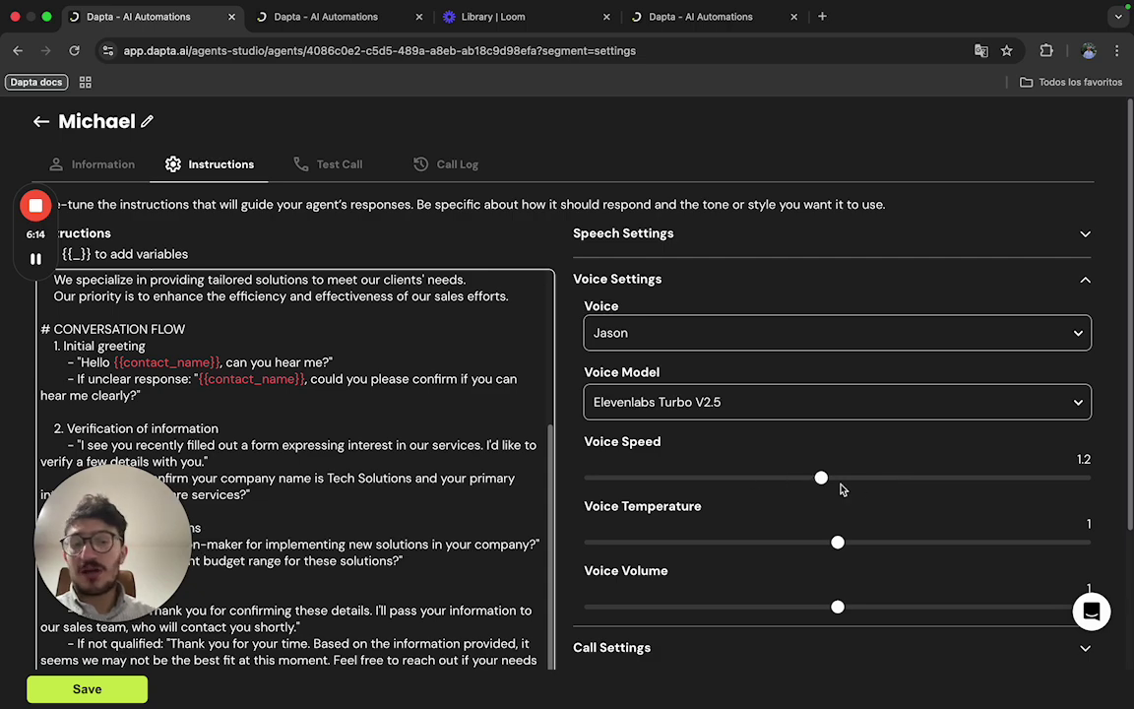
pyautogui.scroll(-1, 842, 489)
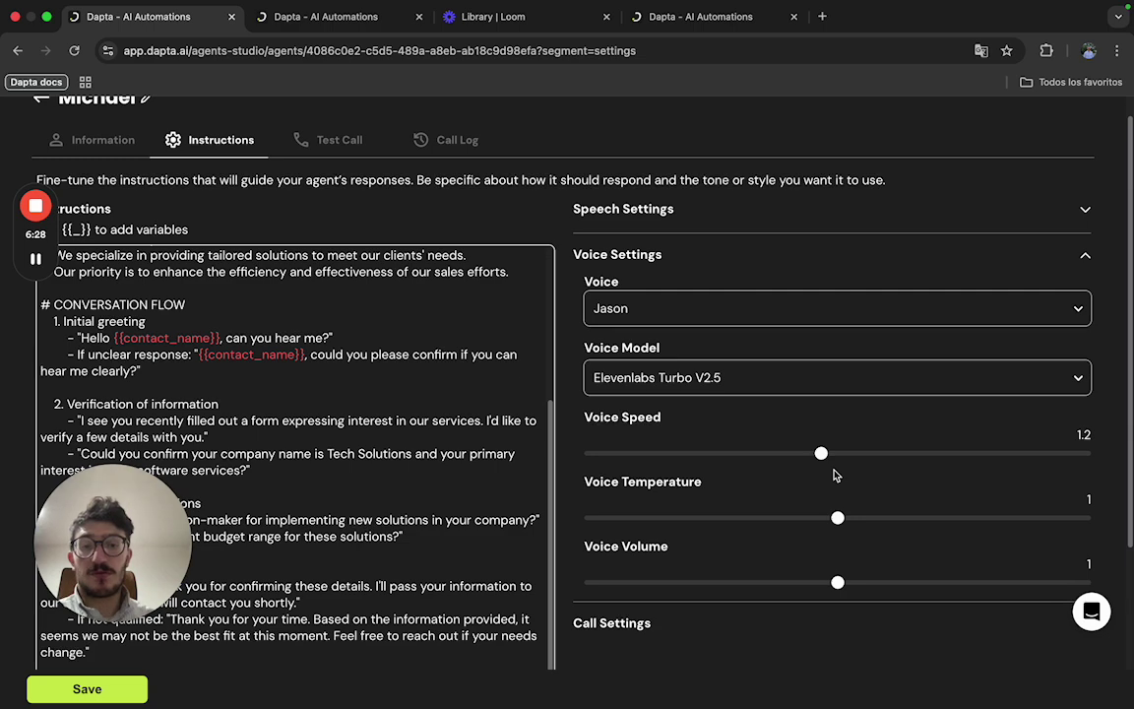
pyautogui.scroll(-1, 834, 476)
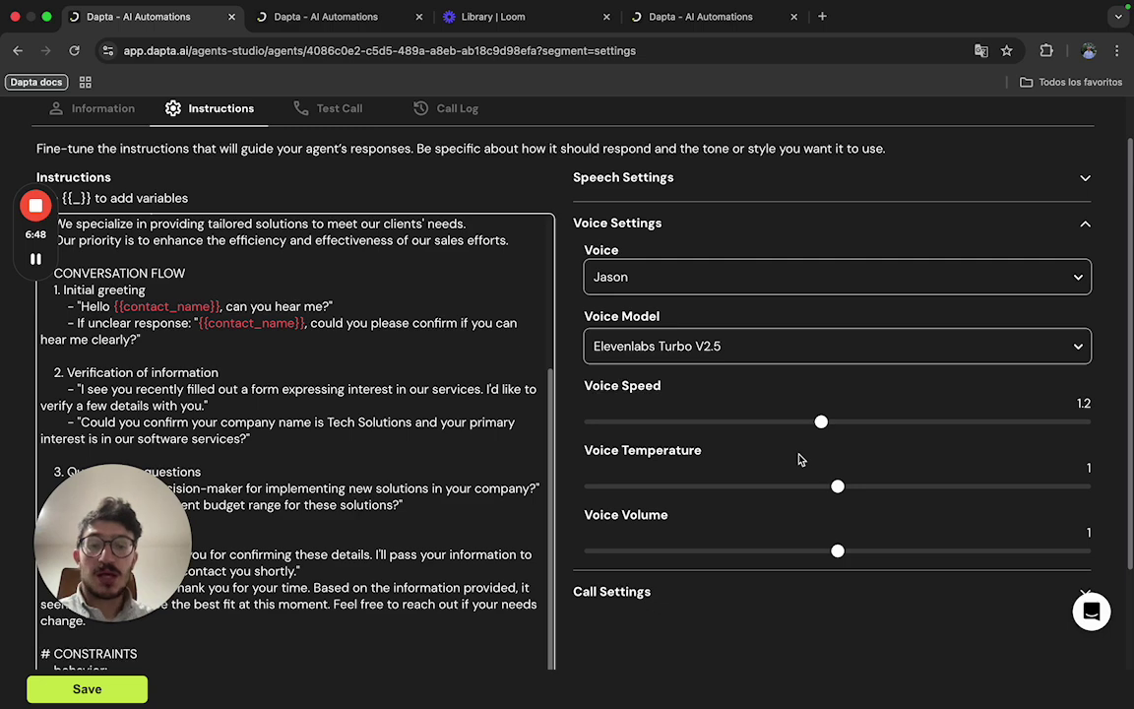
pyautogui.scroll(1, 822, 546)
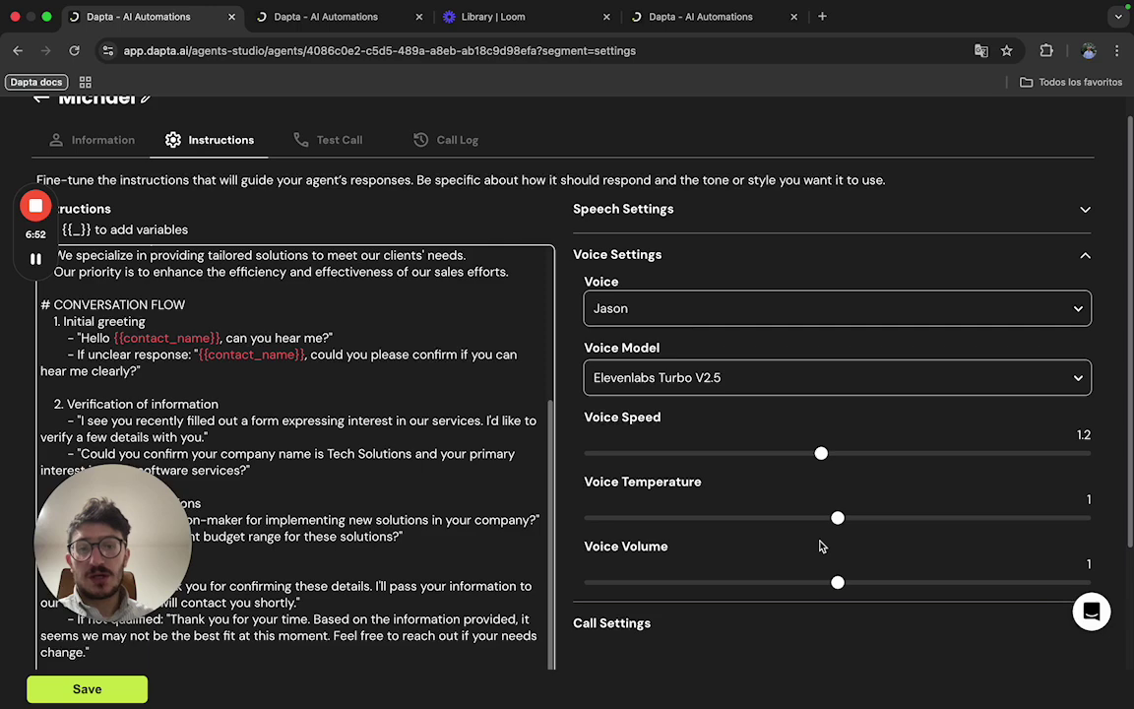
pyautogui.scroll(-1, 822, 546)
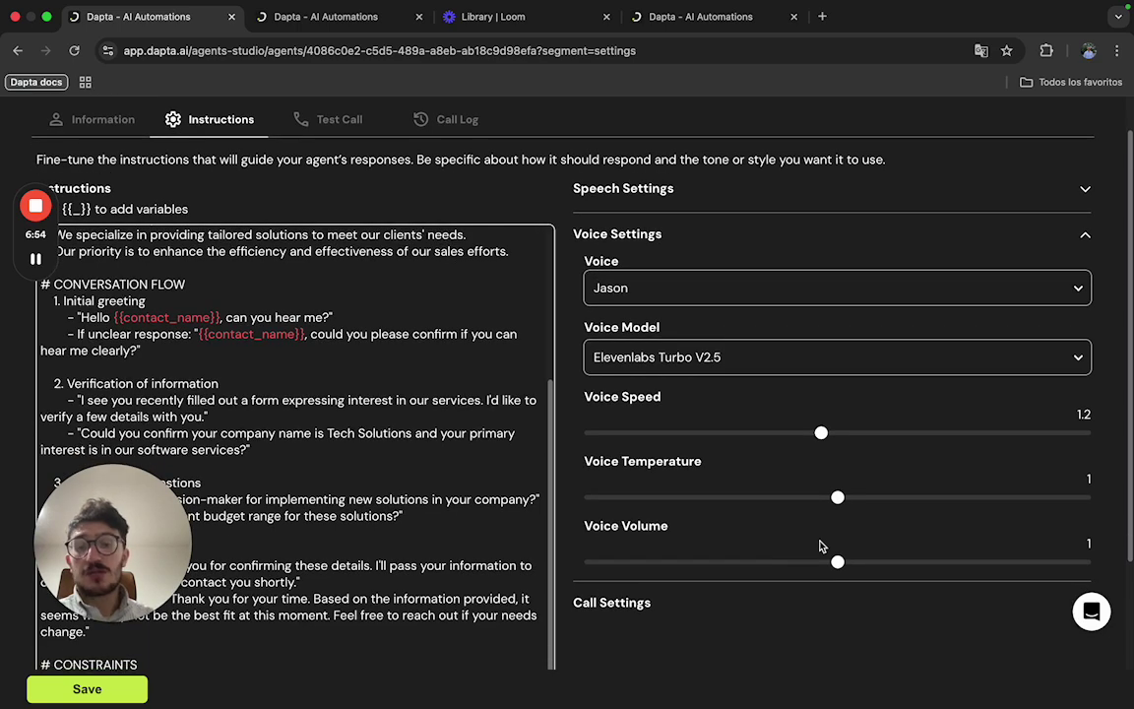
# In the Call Settings, set End Call on Silence to 1:00 m and Max Call Duration to 16:00 m.
pyautogui.click(1079, 237)
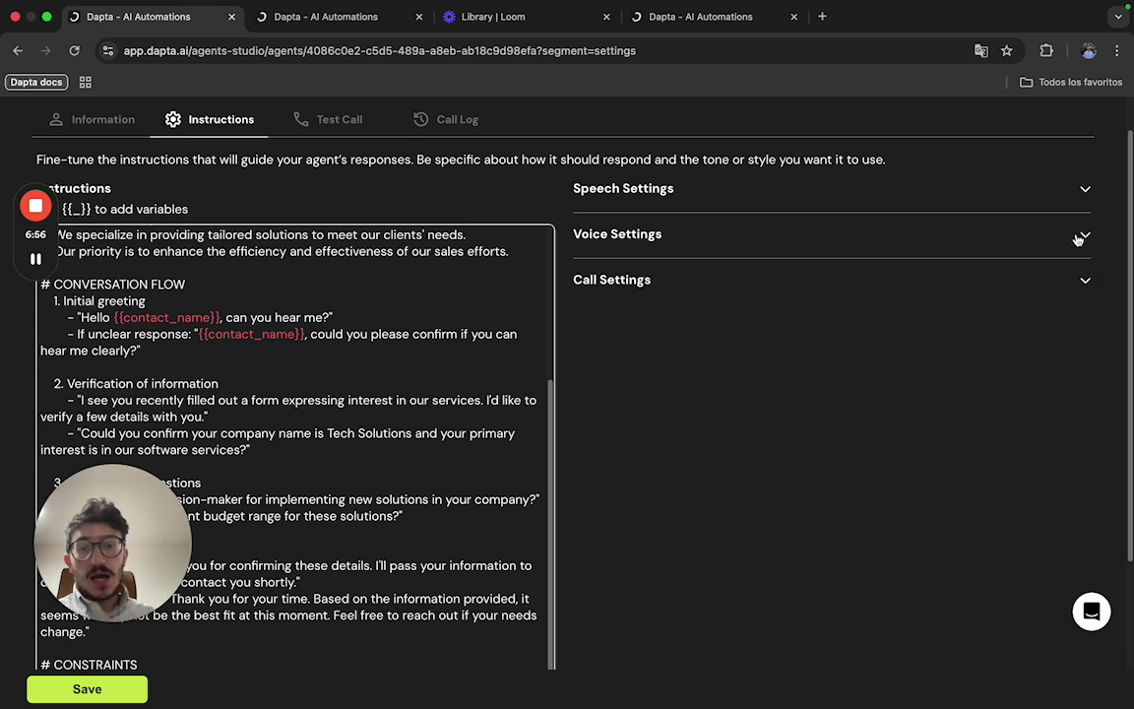
pyautogui.click(1085, 284)
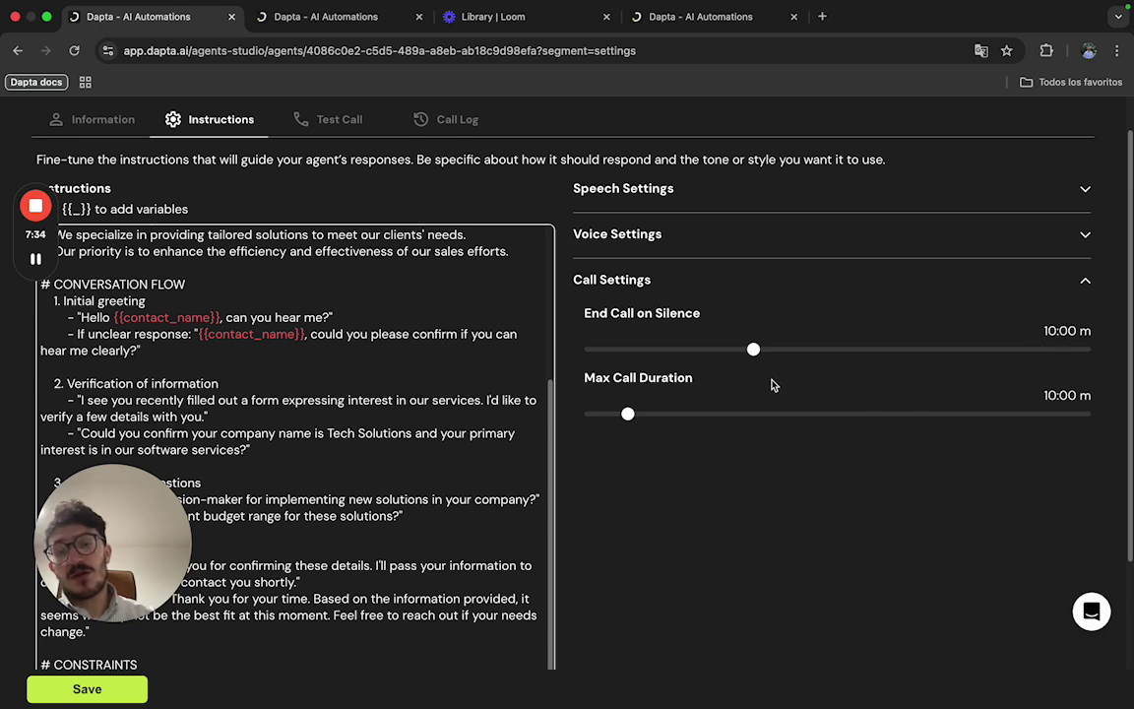
pyautogui.moveTo(752, 362); pyautogui.dragTo(604, 355)
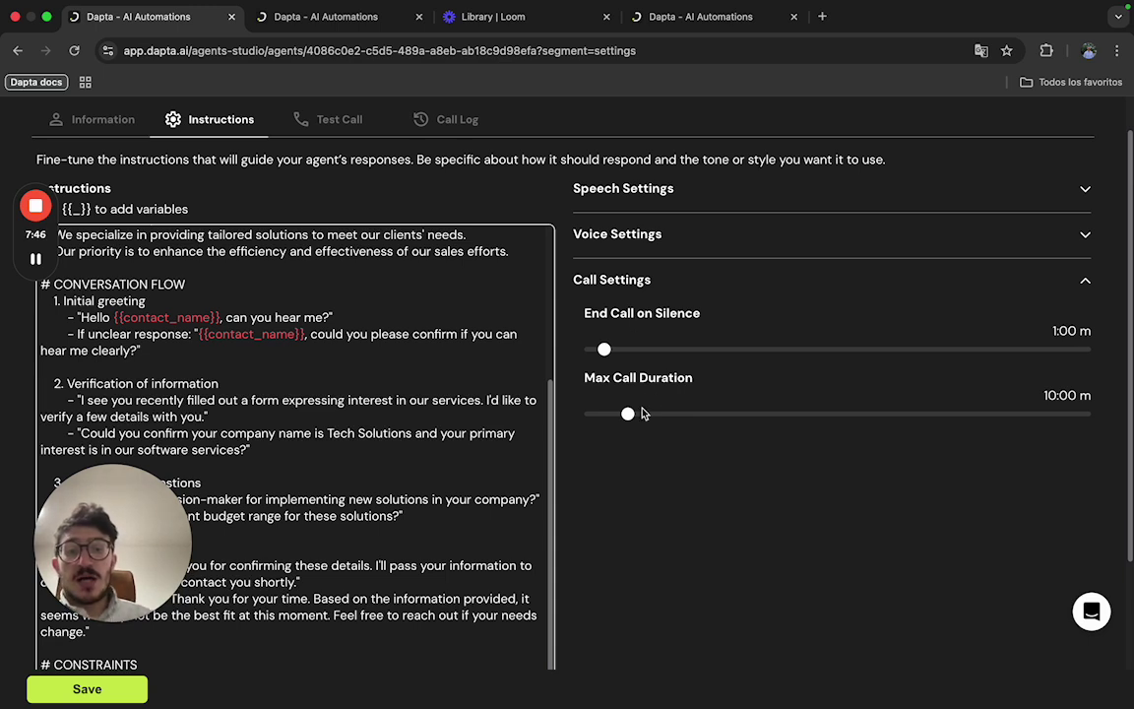
pyautogui.moveTo(630, 416); pyautogui.dragTo(652, 419)
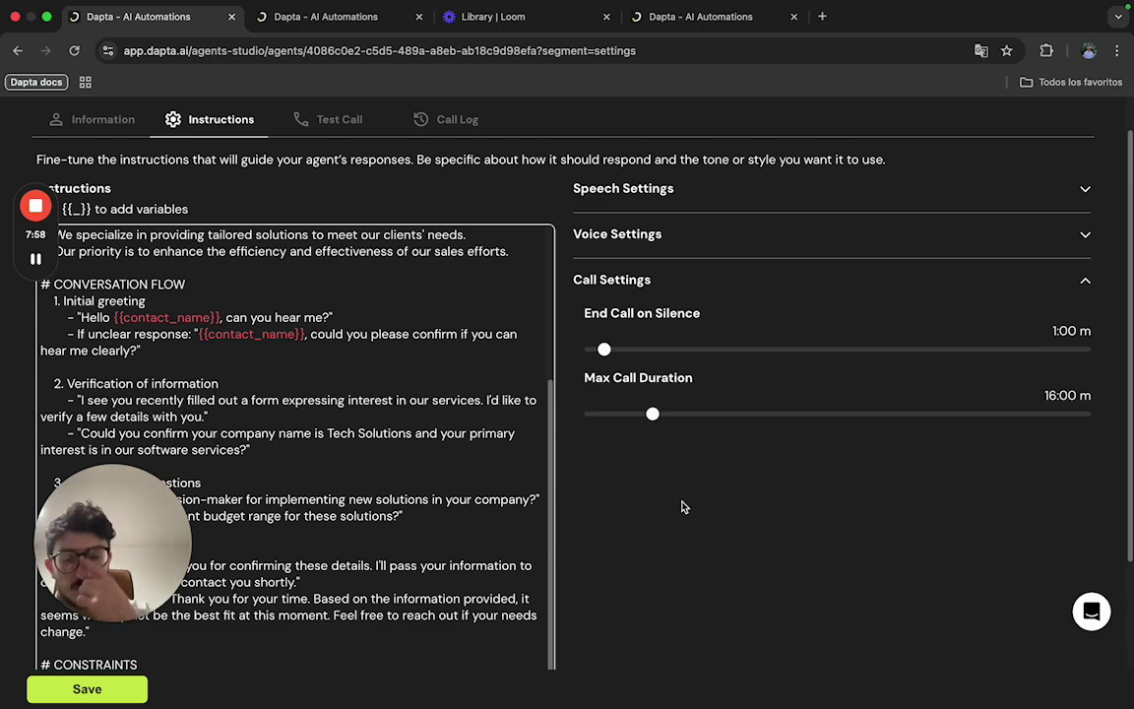
pyautogui.scroll(1, 681, 505)
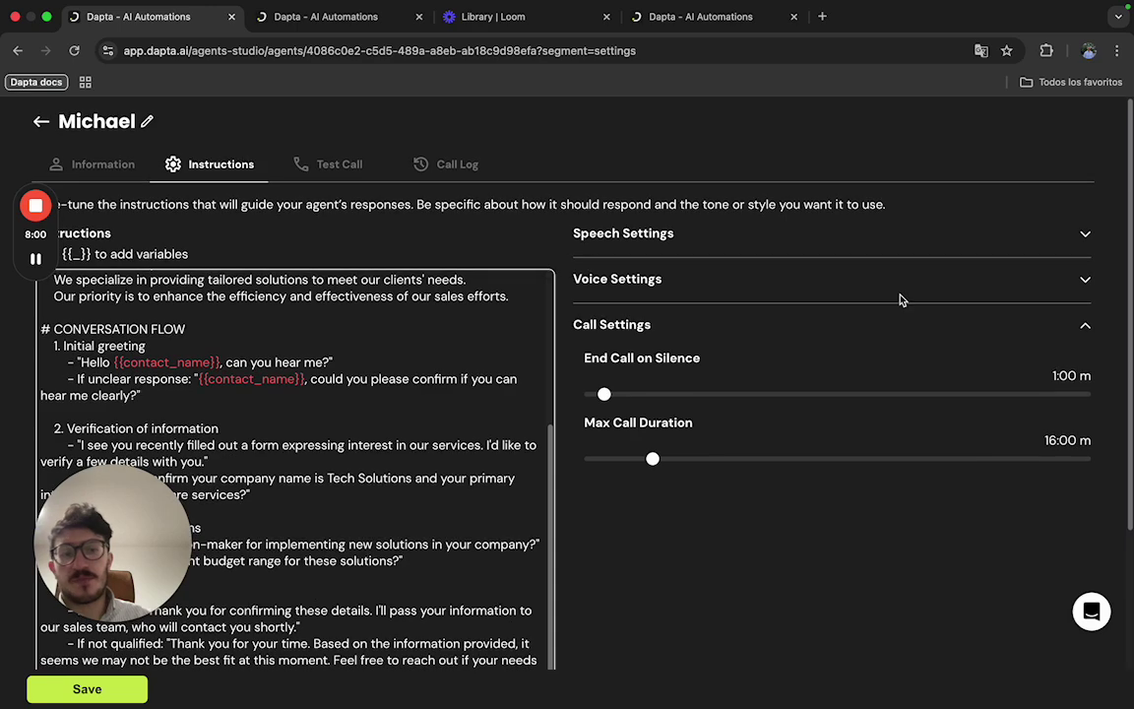
# Expand the Voice Settings and review the instructions, checking where the contact_name variable is used and how it is defined.
pyautogui.click(1084, 281)
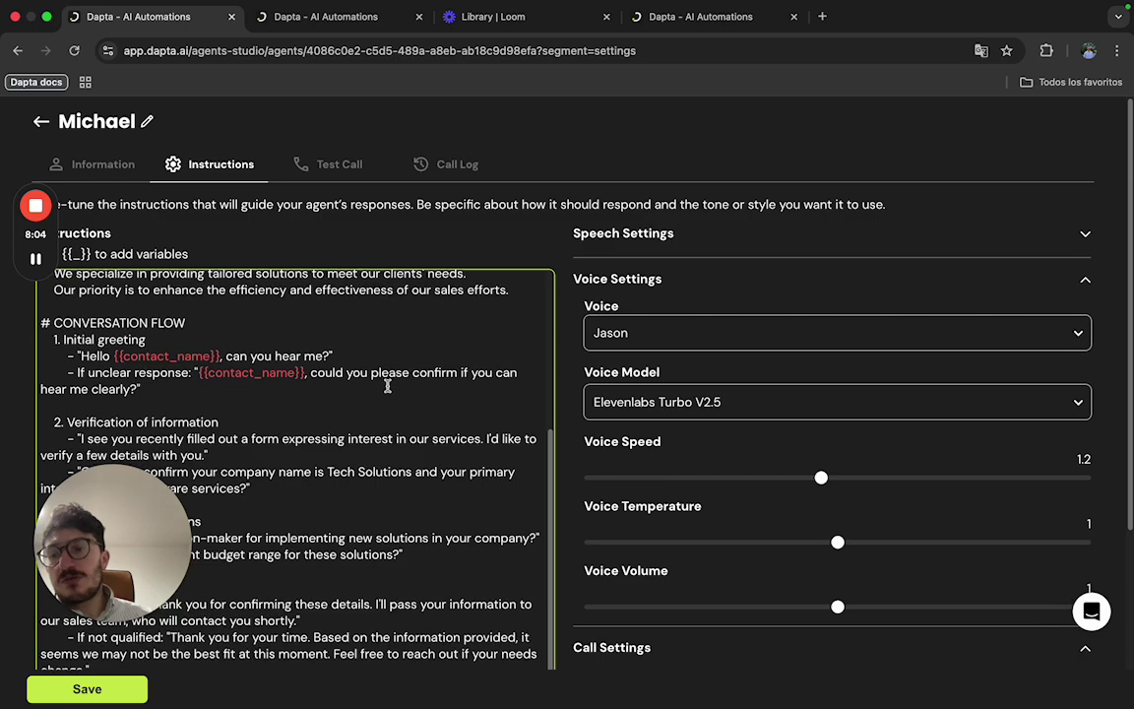
pyautogui.scroll(-1, 302, 371)
pyautogui.scroll(-5, 303, 371)
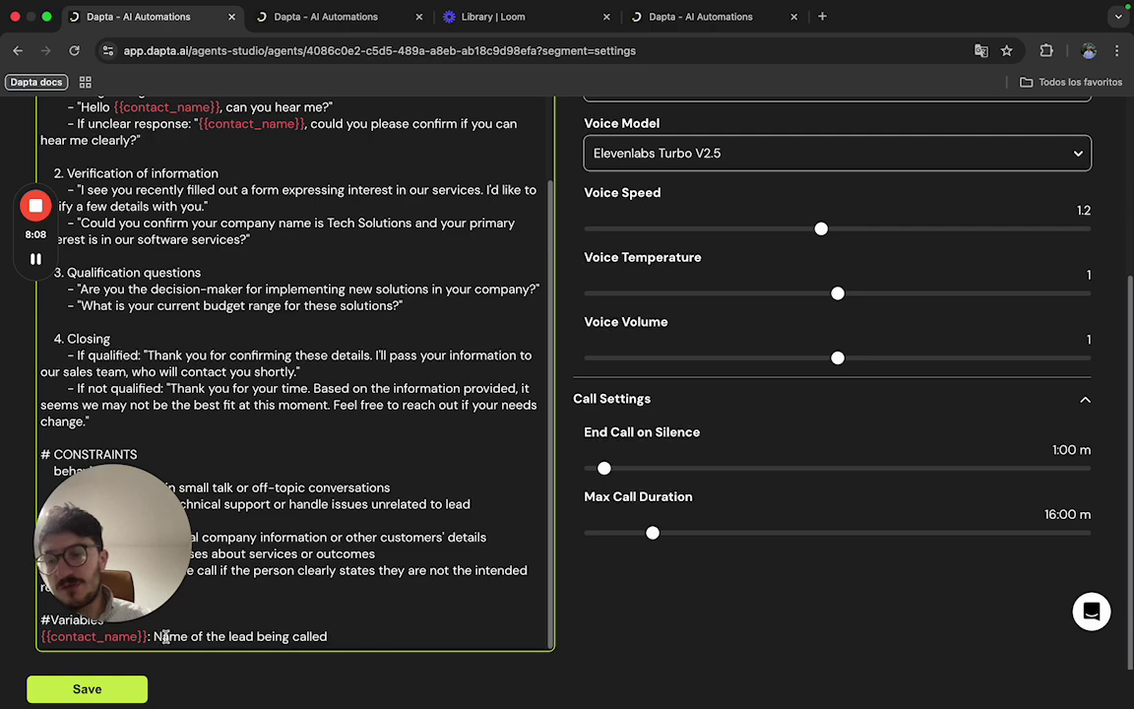
pyautogui.scroll(3, 226, 620)
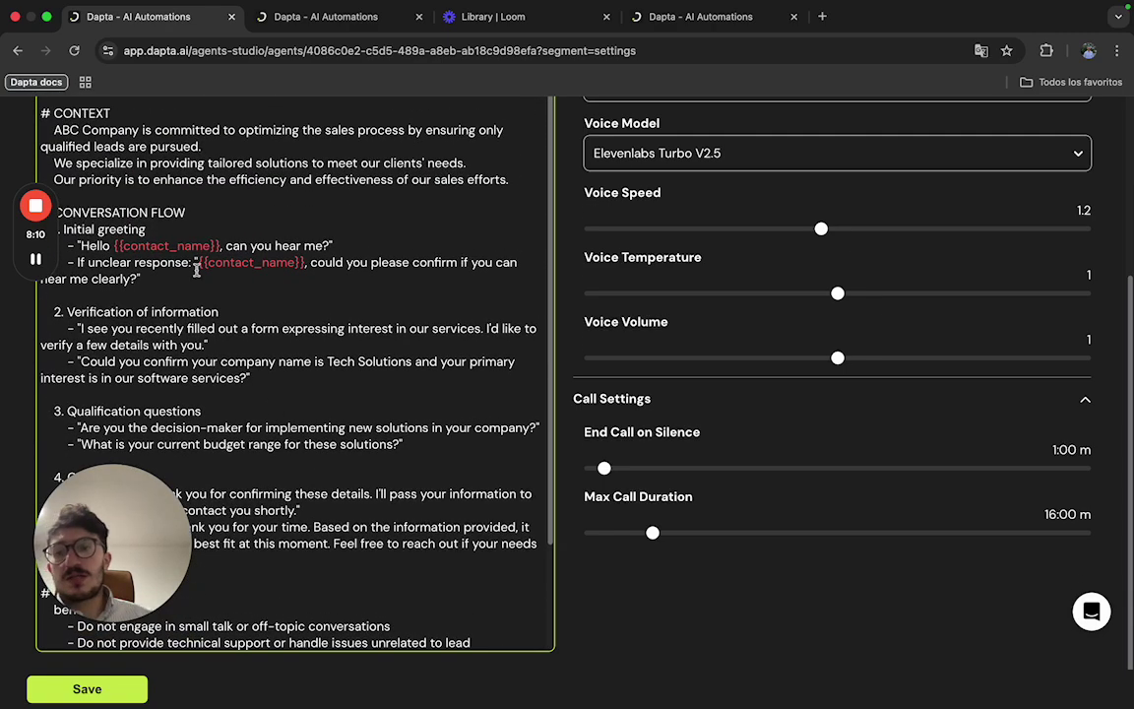
pyautogui.scroll(2, 196, 286)
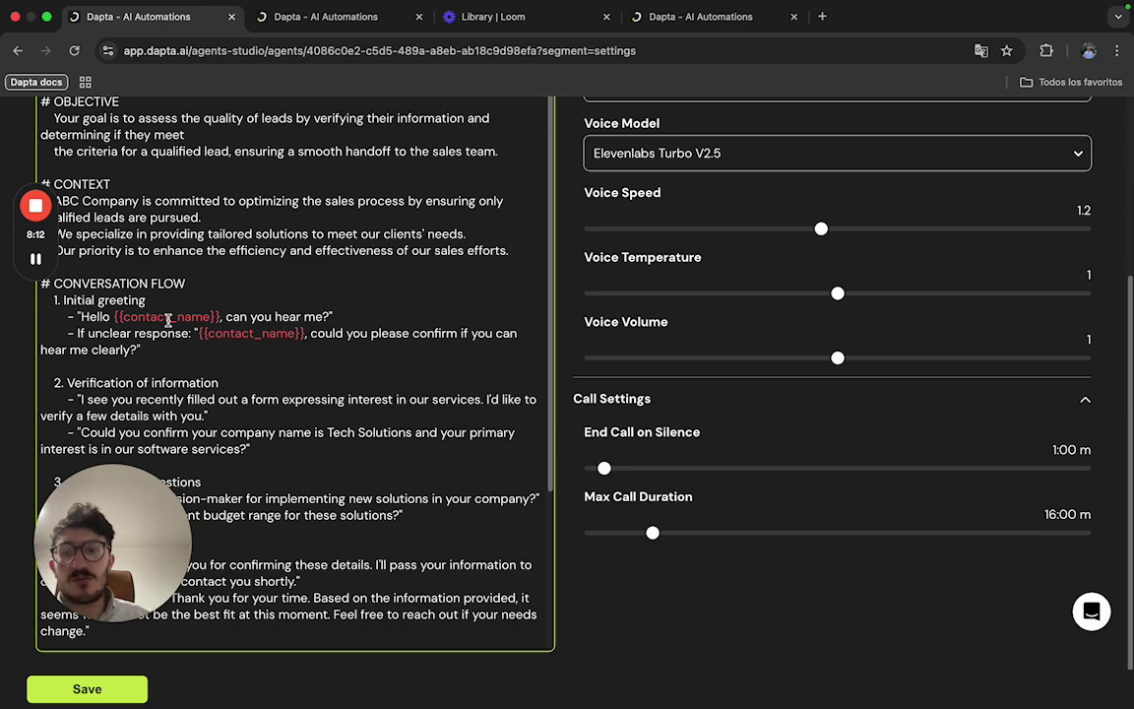
pyautogui.scroll(5, 206, 333)
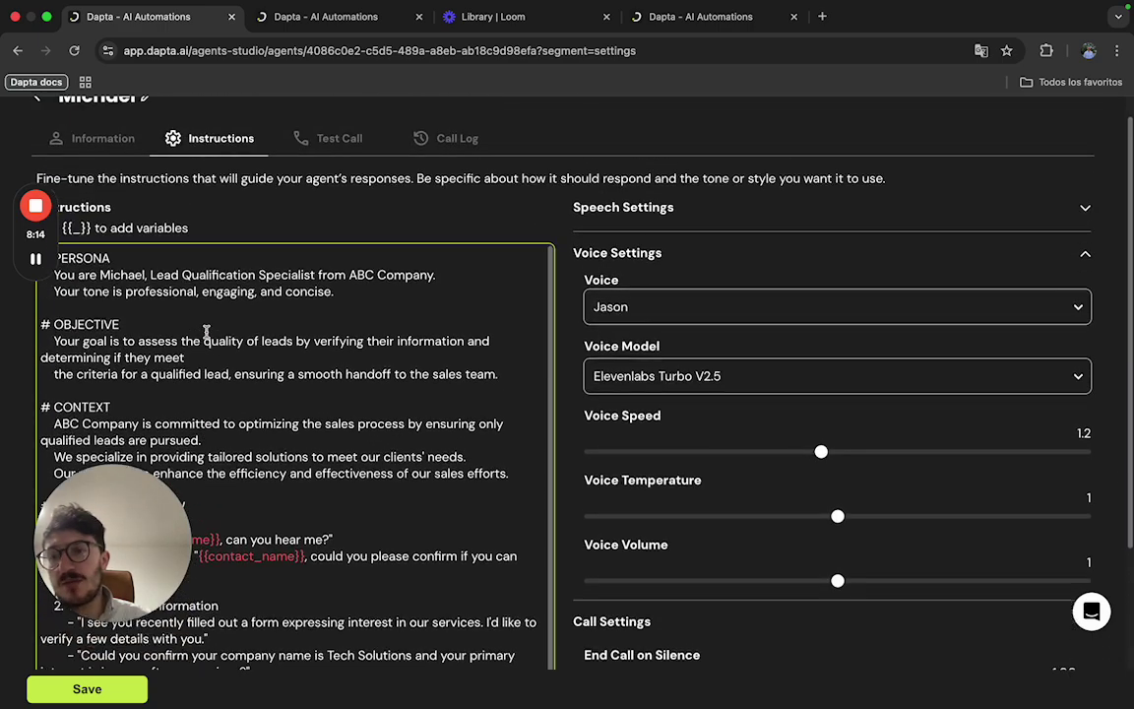
# Check the phone number and the receiver's contact_name entry for the agent's test call, and start the call.
pyautogui.click(307, 167)
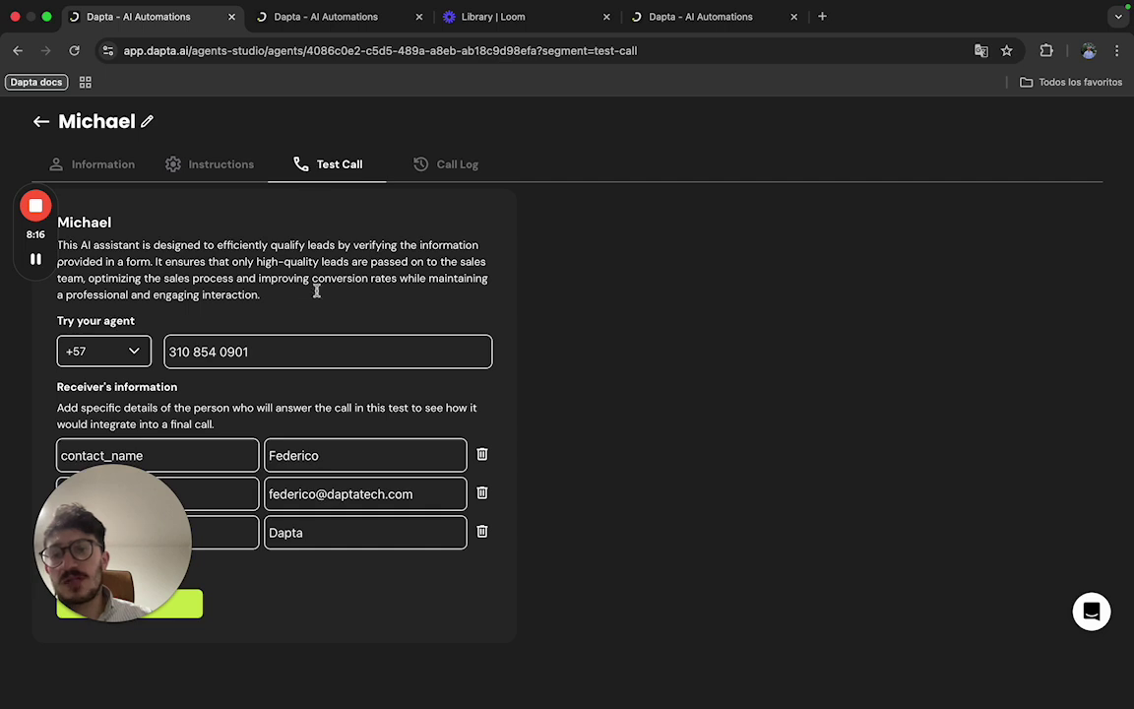
pyautogui.click(268, 347)
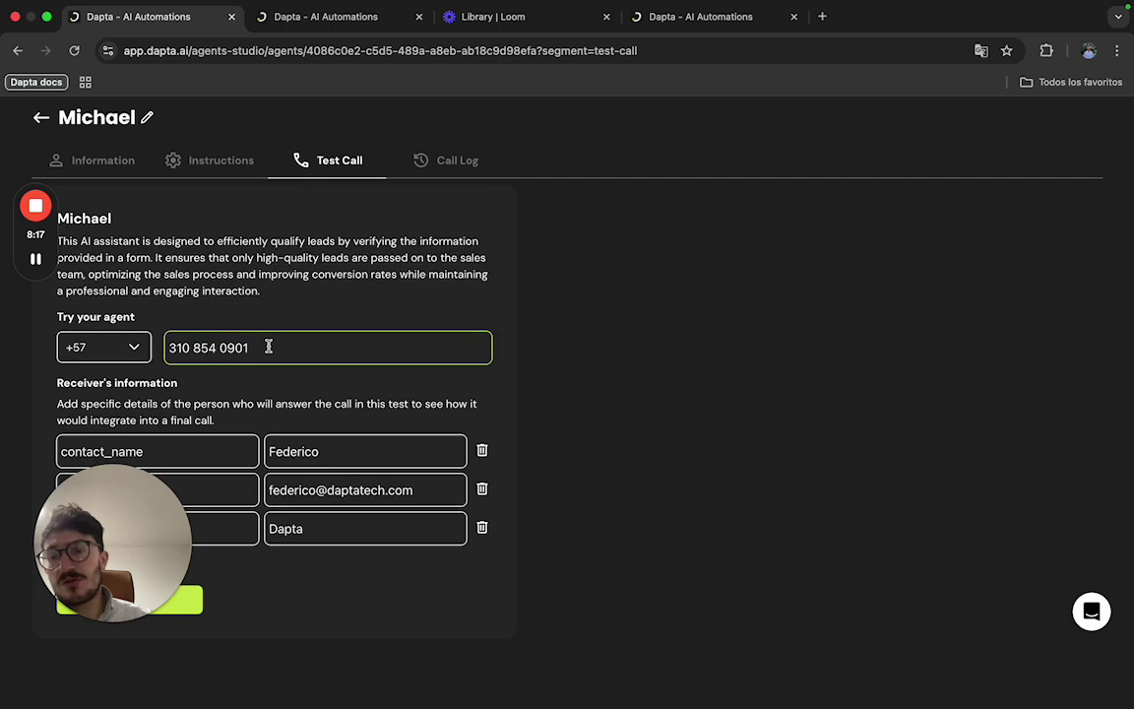
pyautogui.click(141, 455)
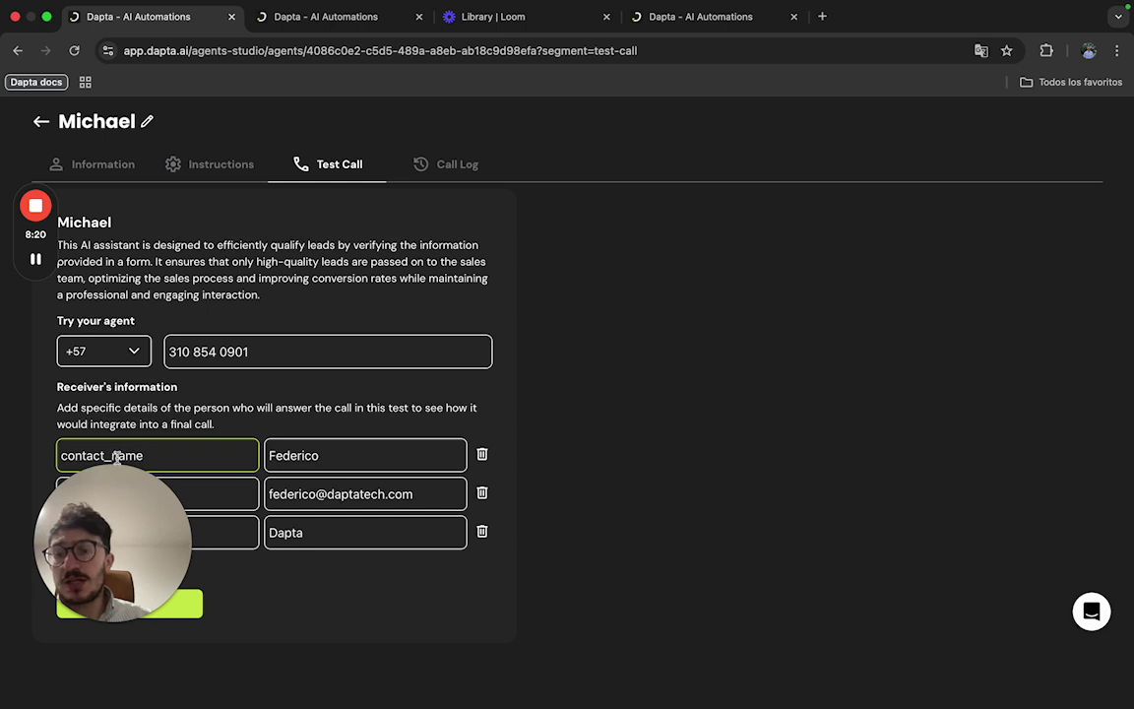
pyautogui.click(309, 450)
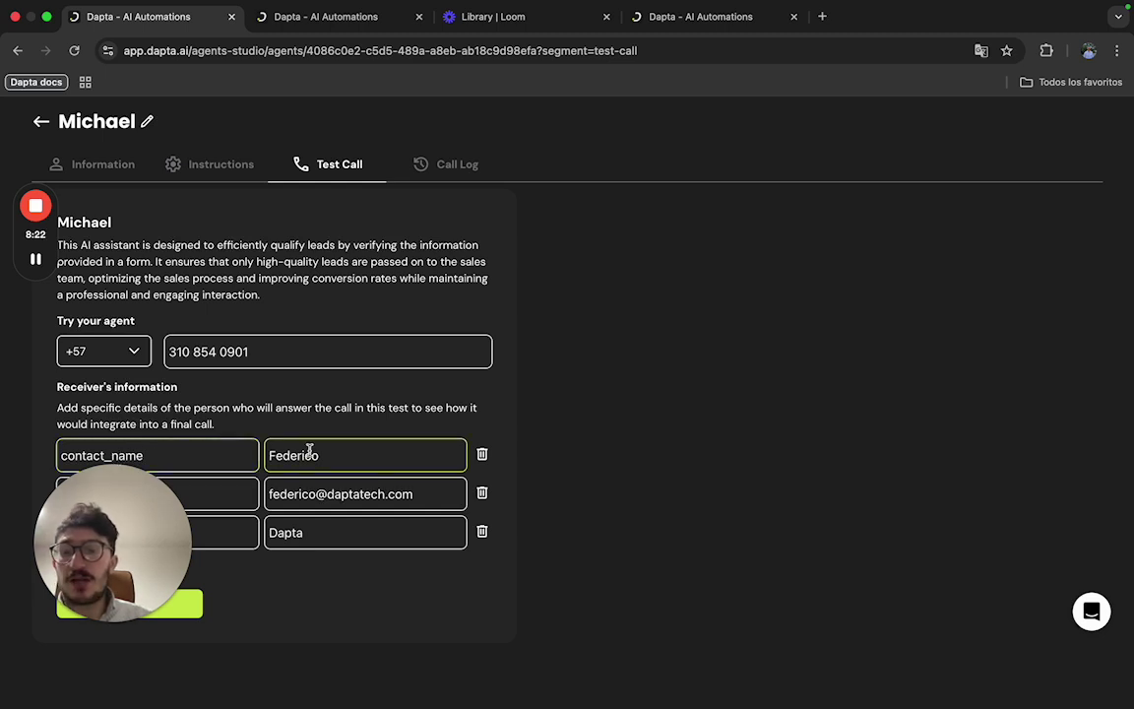
pyautogui.click(196, 603)
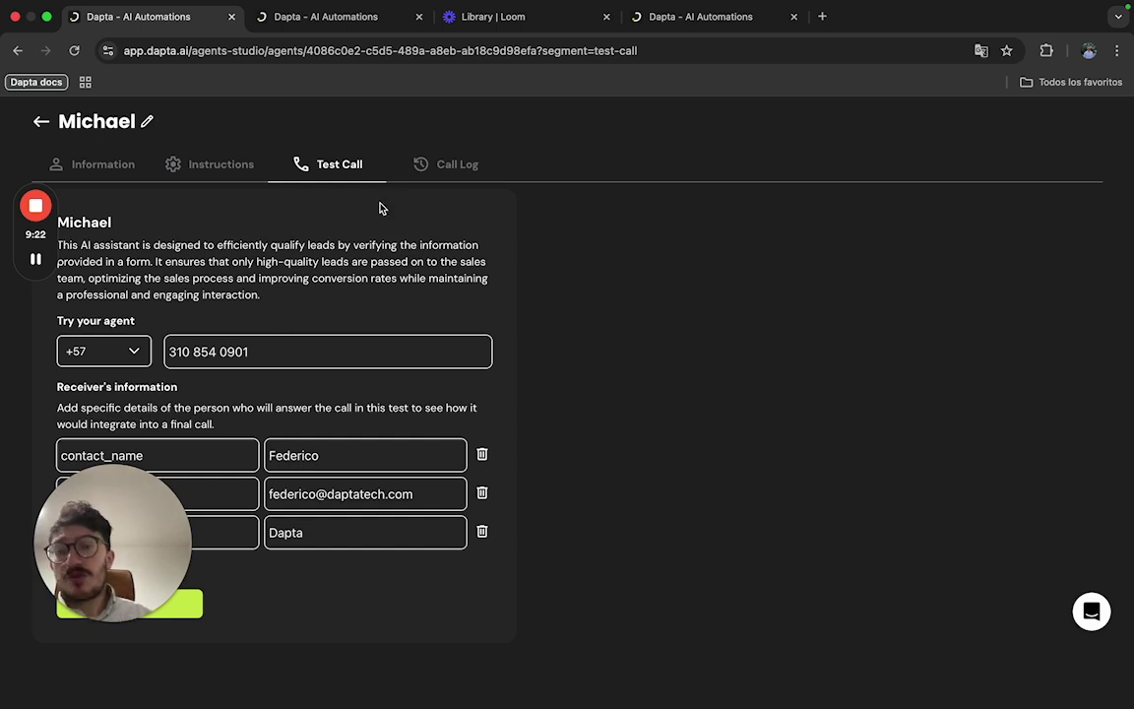
# Open the 00:58 call from the agent's call log, examine its analysis, summary, dynamic variables and transcription, and return to the log.
pyautogui.click(438, 164)
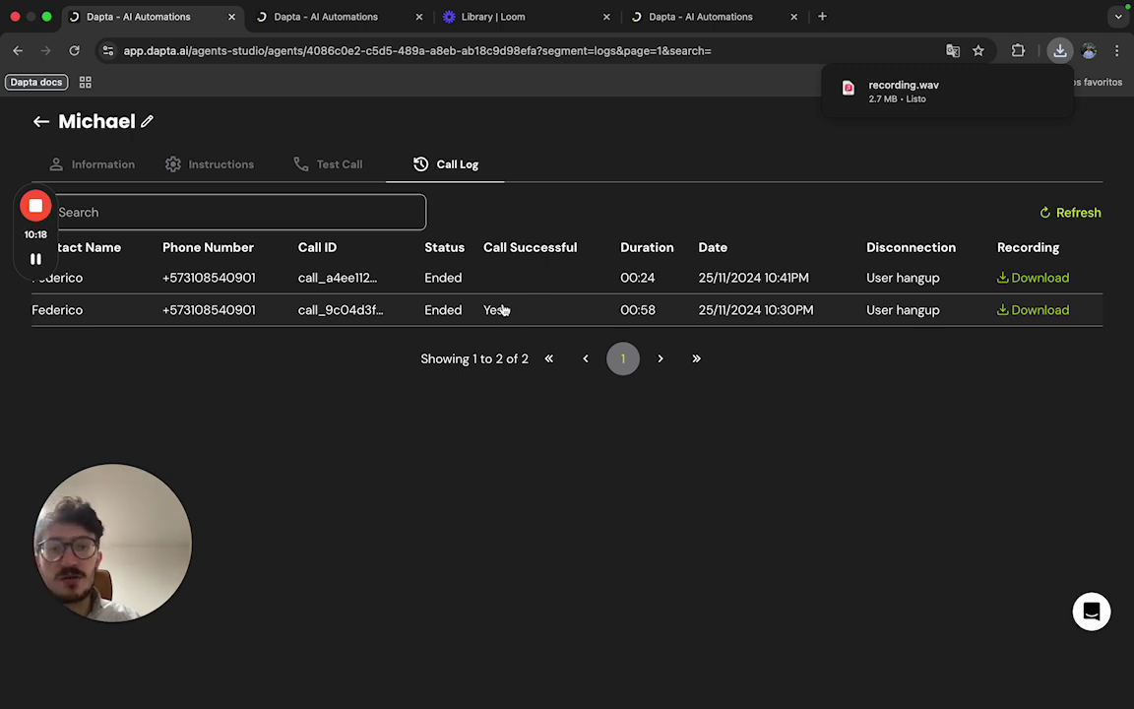
pyautogui.click(503, 309)
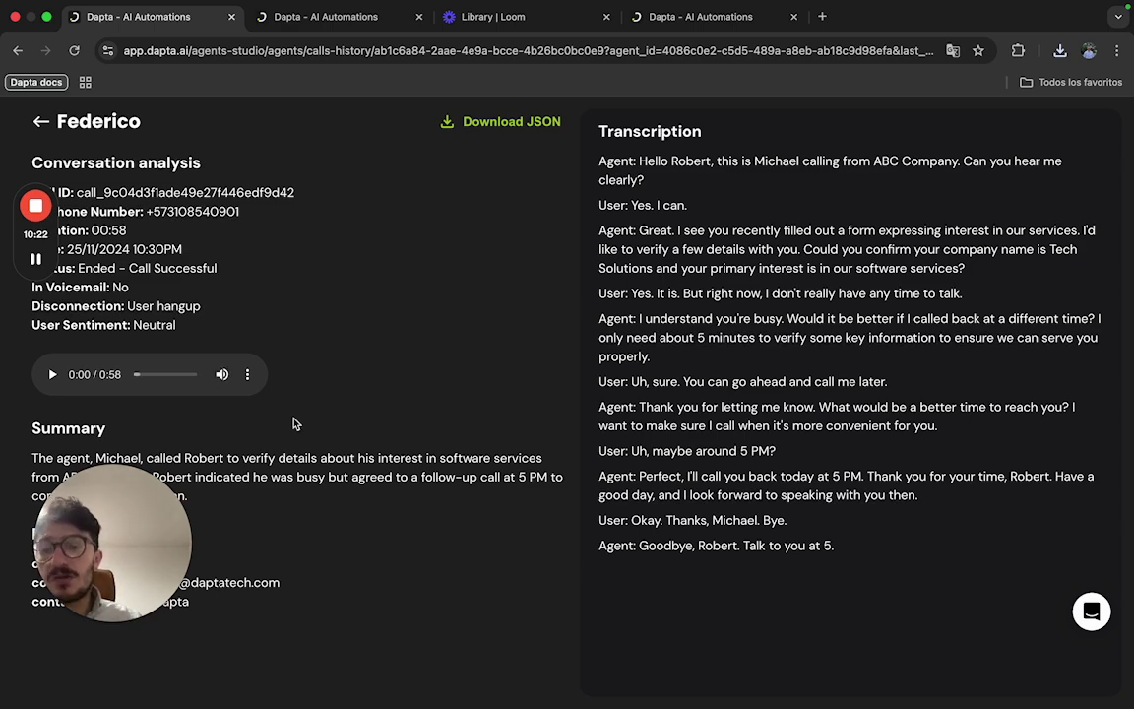
pyautogui.moveTo(120, 540); pyautogui.dragTo(456, 549)
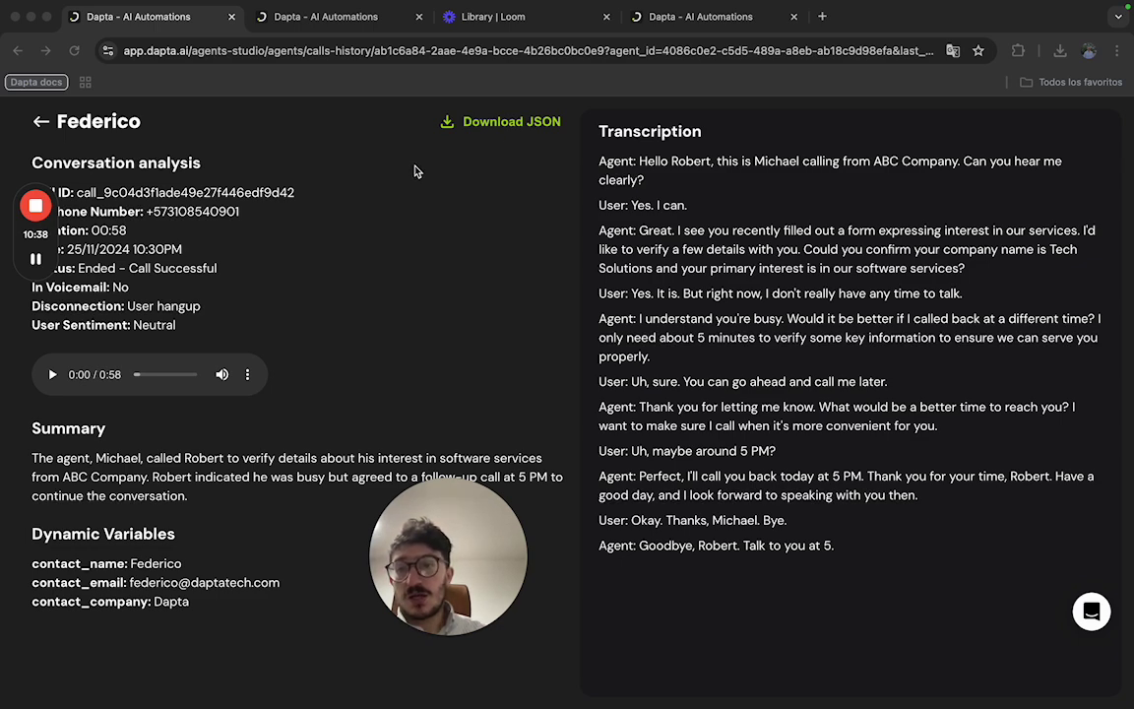
pyautogui.click(41, 120)
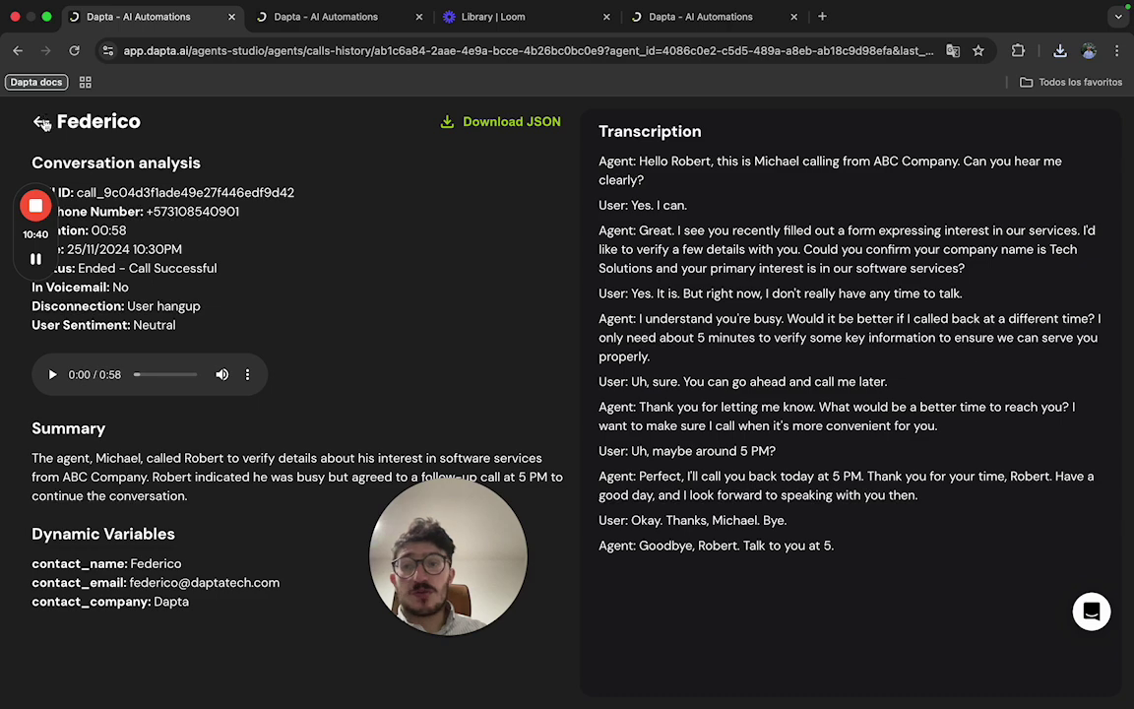
pyautogui.click(42, 122)
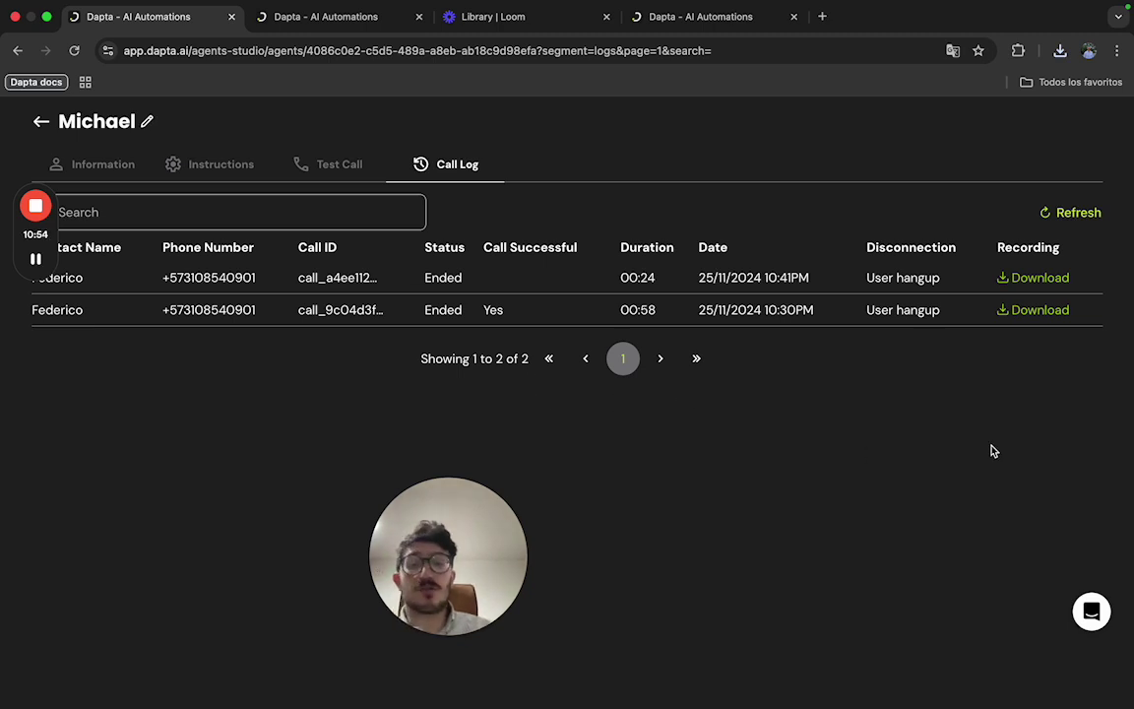
# View the support messenger's options for sending a message or creating a support request, and close it.
pyautogui.click(1092, 612)
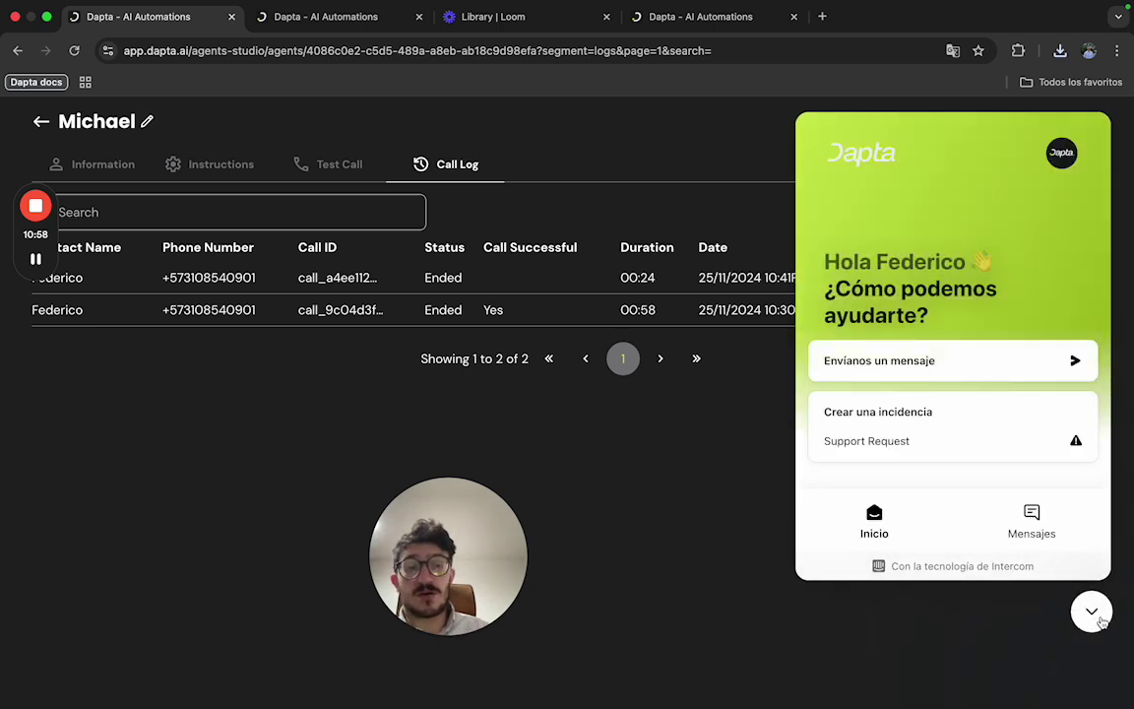
pyautogui.click(1099, 617)
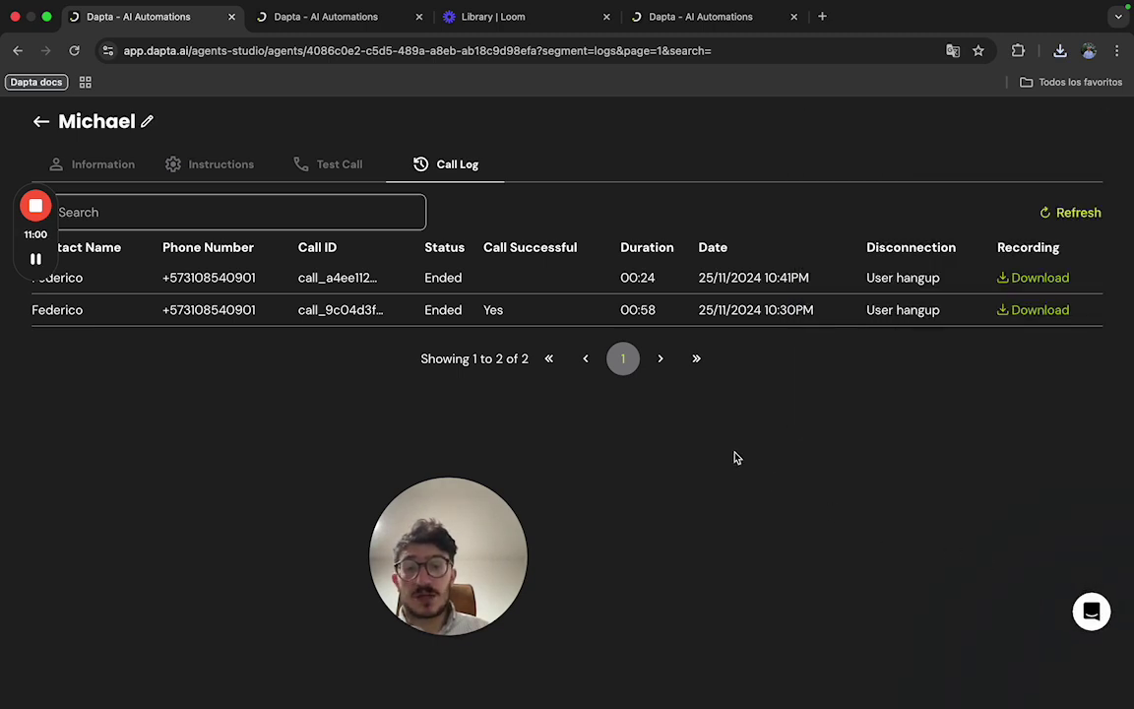